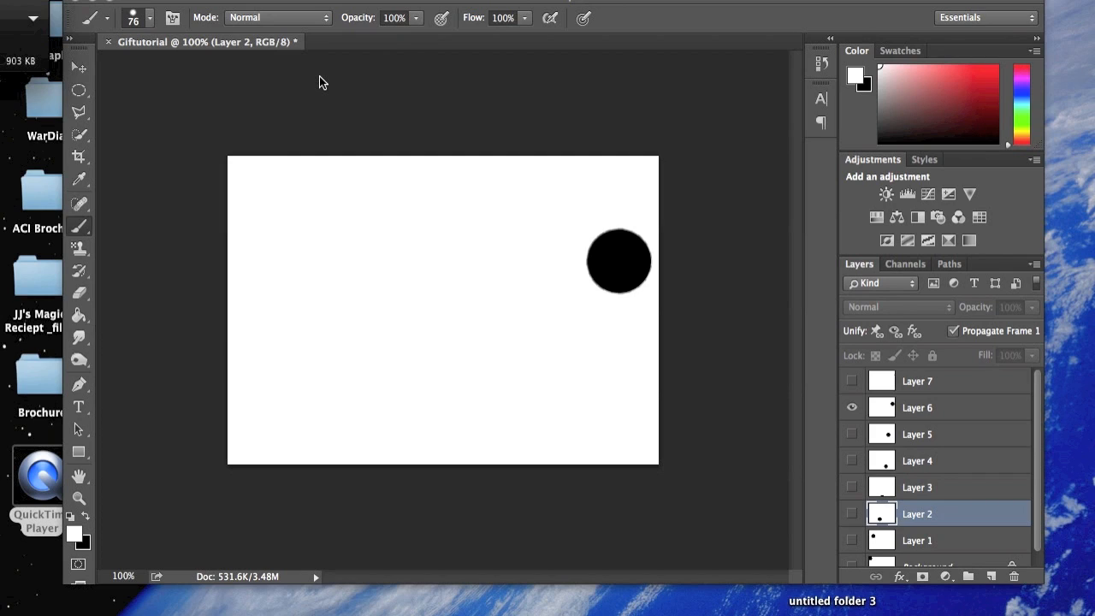
Show the Timeline and preview the frame animation of the Giftutorial document, stopping playback after a short run.
{"action": "left_click", "coordinate": [308, 1]}
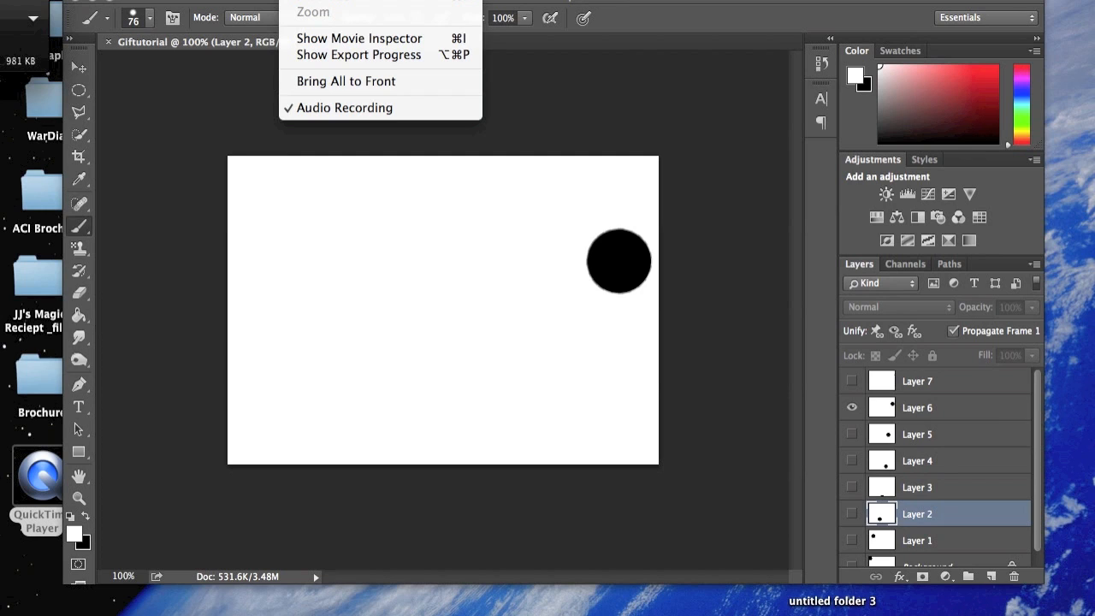
{"action": "left_click", "coordinate": [213, 5]}
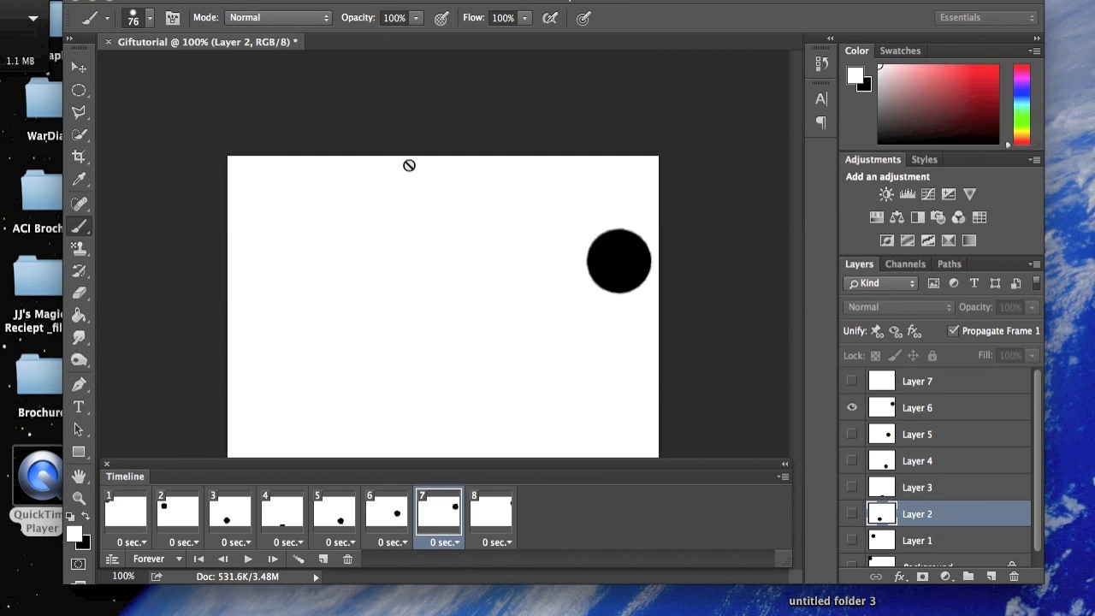
{"action": "left_click", "coordinate": [247, 558]}
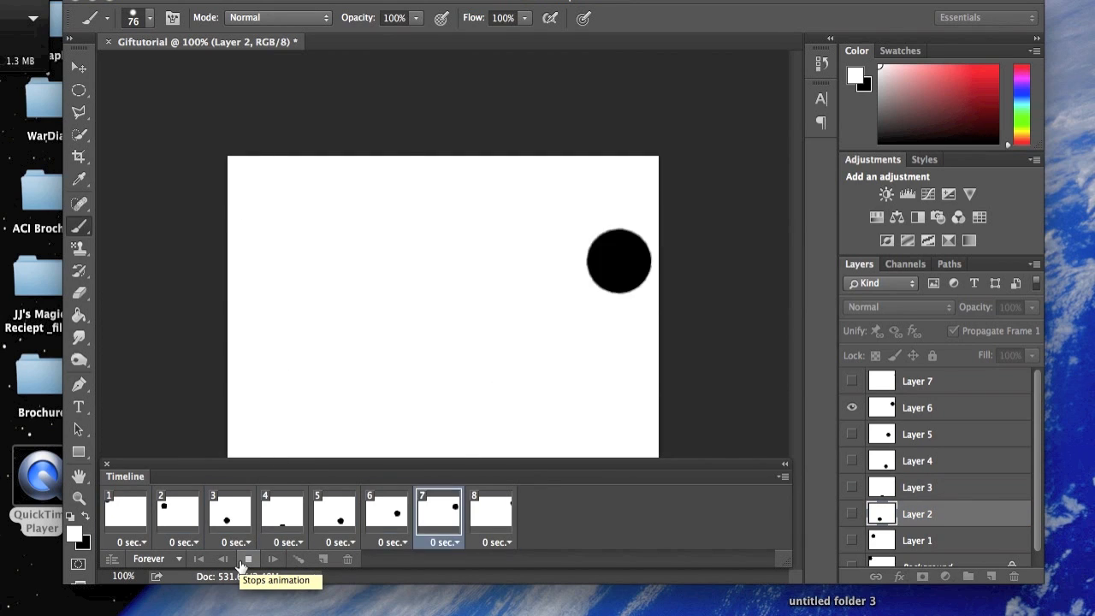
{"action": "left_click", "coordinate": [246, 559]}
Create a new document named gif with the Default Photoshop Size preset, 7 by 5 inches at 72 pixels/inch.
{"action": "left_click", "coordinate": [147, 1]}
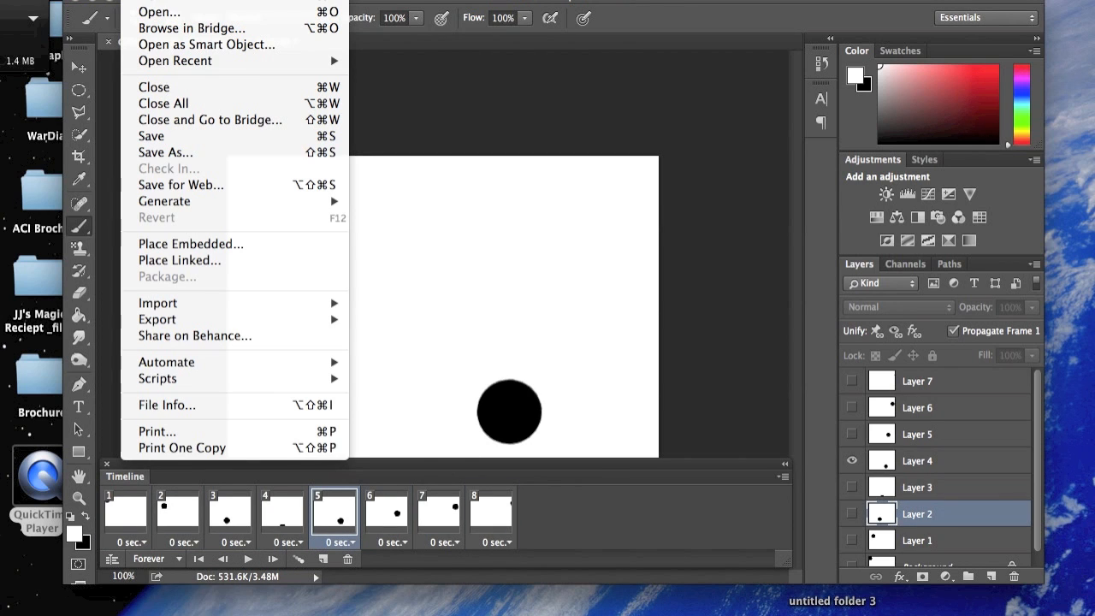
{"action": "left_click", "coordinate": [147, 2]}
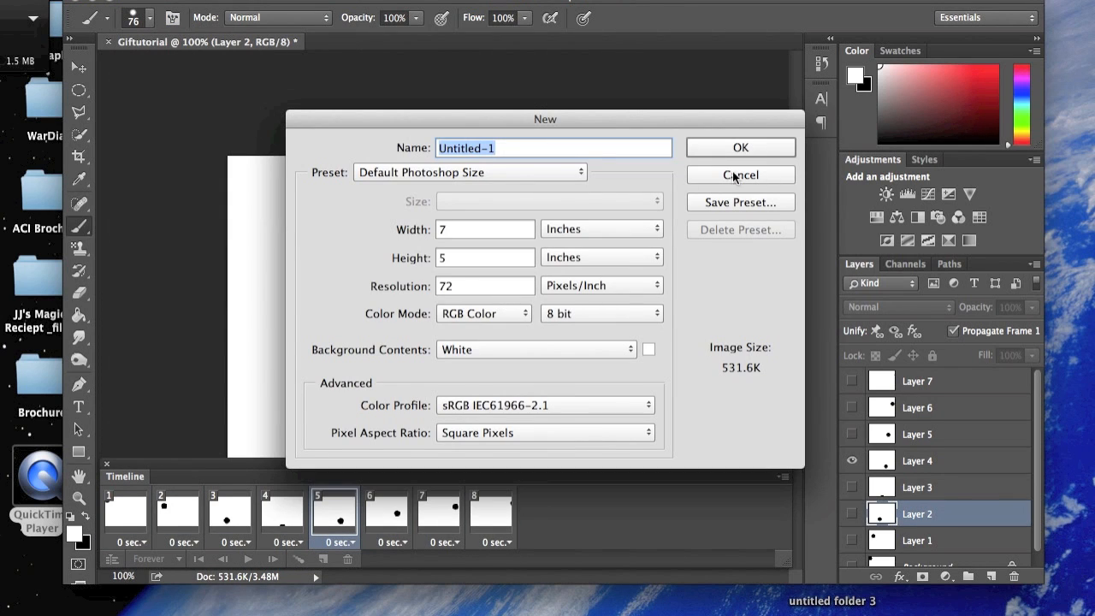
{"action": "type", "text": "gif"}
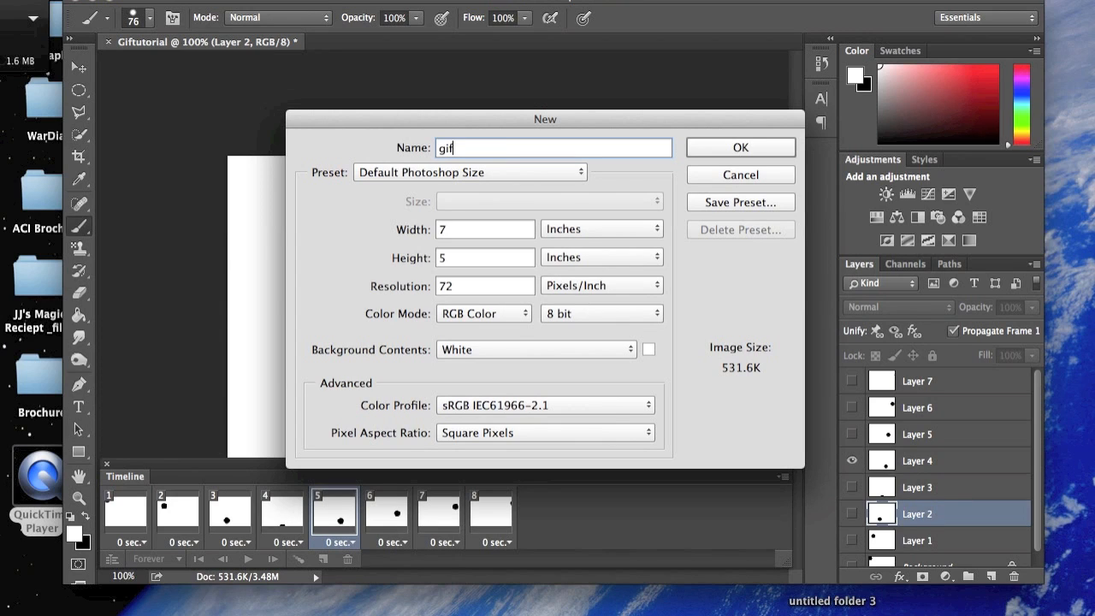
{"action": "left_click", "coordinate": [758, 147]}
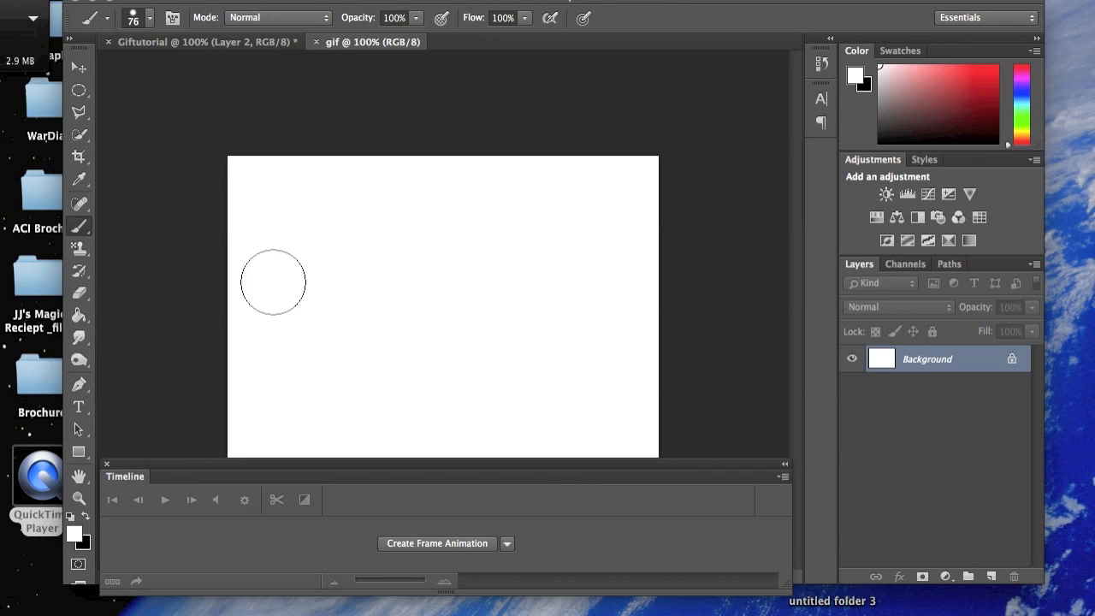
Make black the foreground color and brush a single dot on the Background layer, near the canvas's upper-left corner.
{"action": "left_click", "coordinate": [239, 202]}
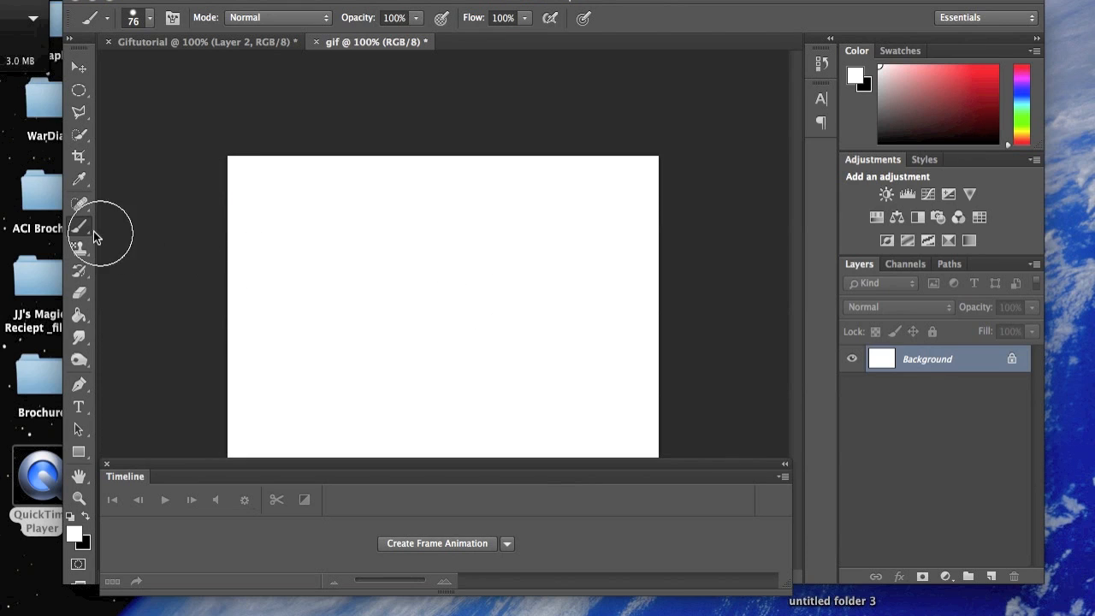
{"action": "left_click", "coordinate": [87, 519]}
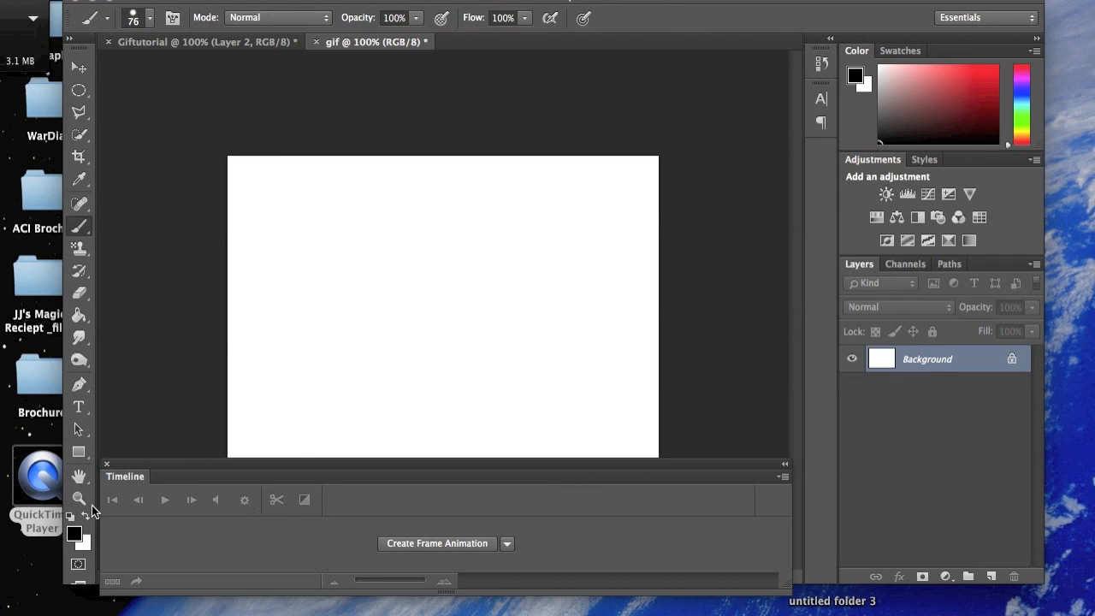
{"action": "left_click", "coordinate": [242, 200]}
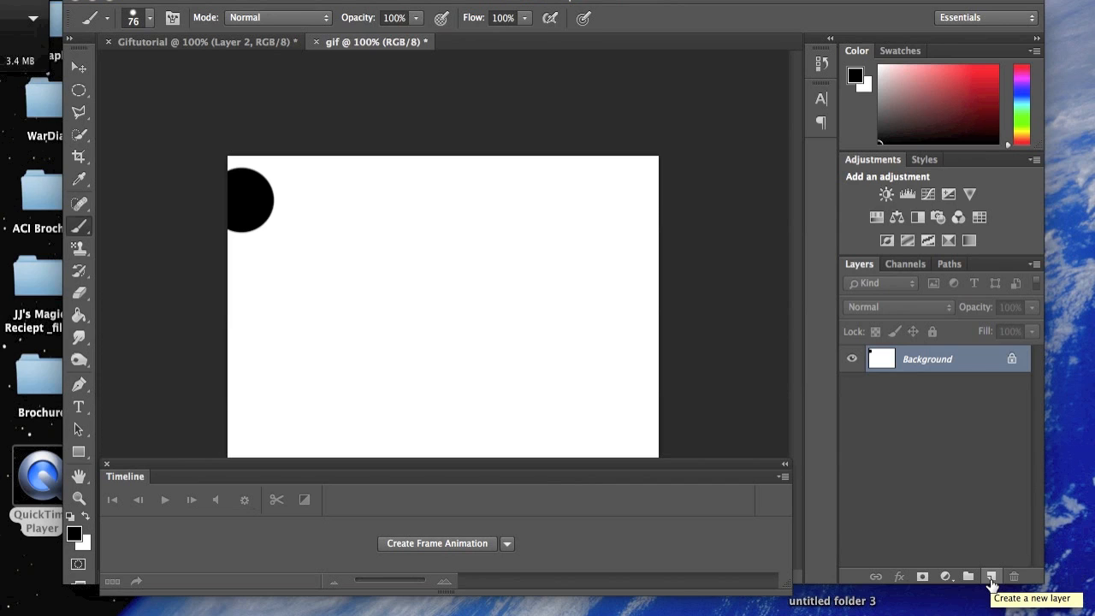
Add Layers 1 to 4, brushing one black dot on each so the dots descend diagonally to the canvas's lower edge.
{"action": "left_click", "coordinate": [990, 578]}
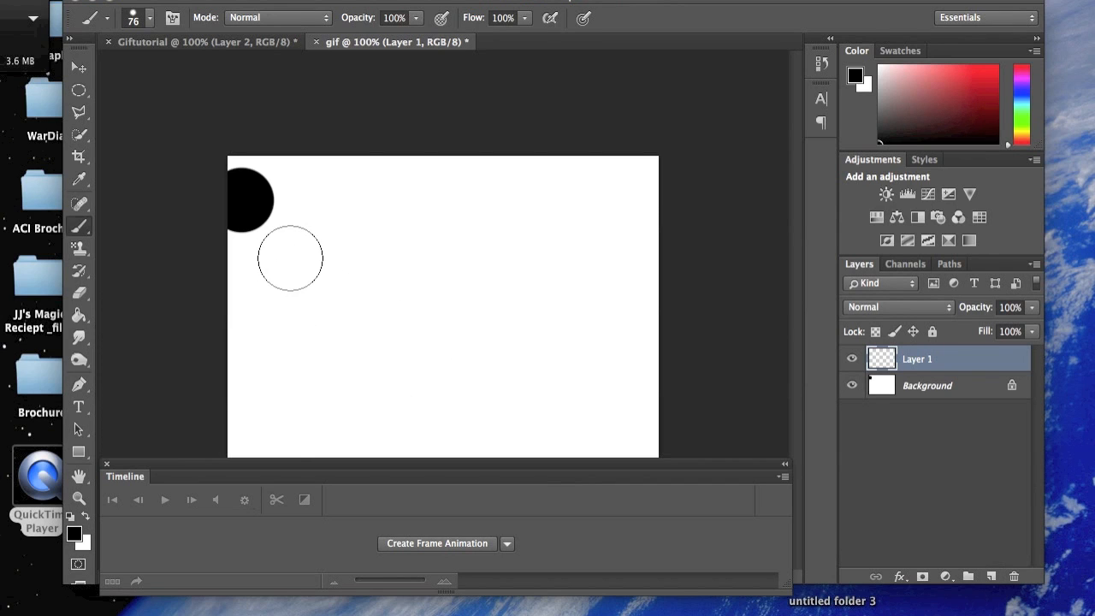
{"action": "left_click", "coordinate": [292, 260]}
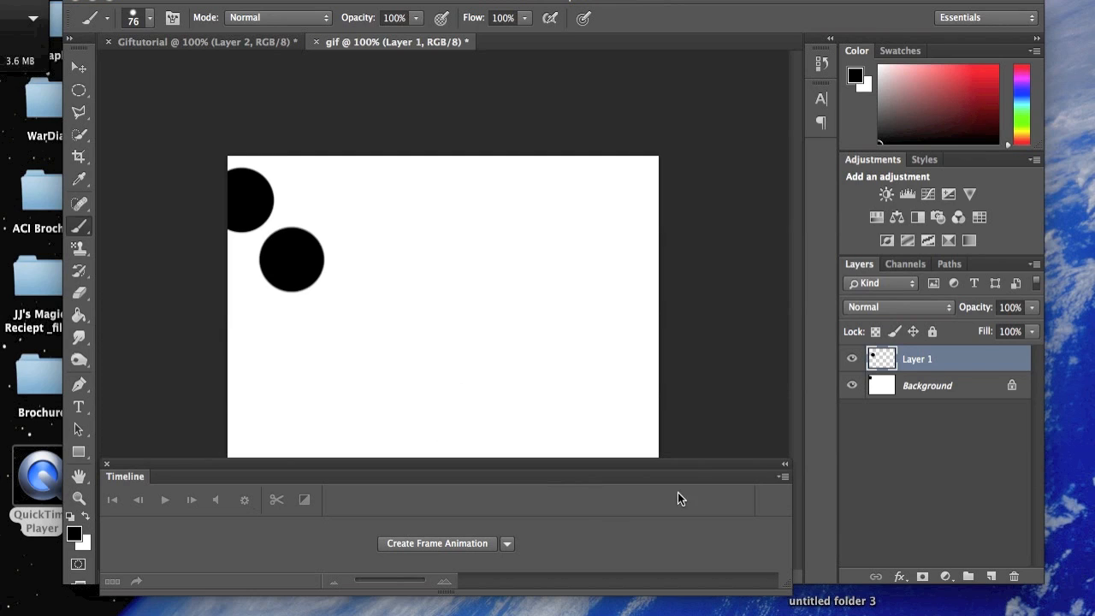
{"action": "left_click", "coordinate": [993, 576]}
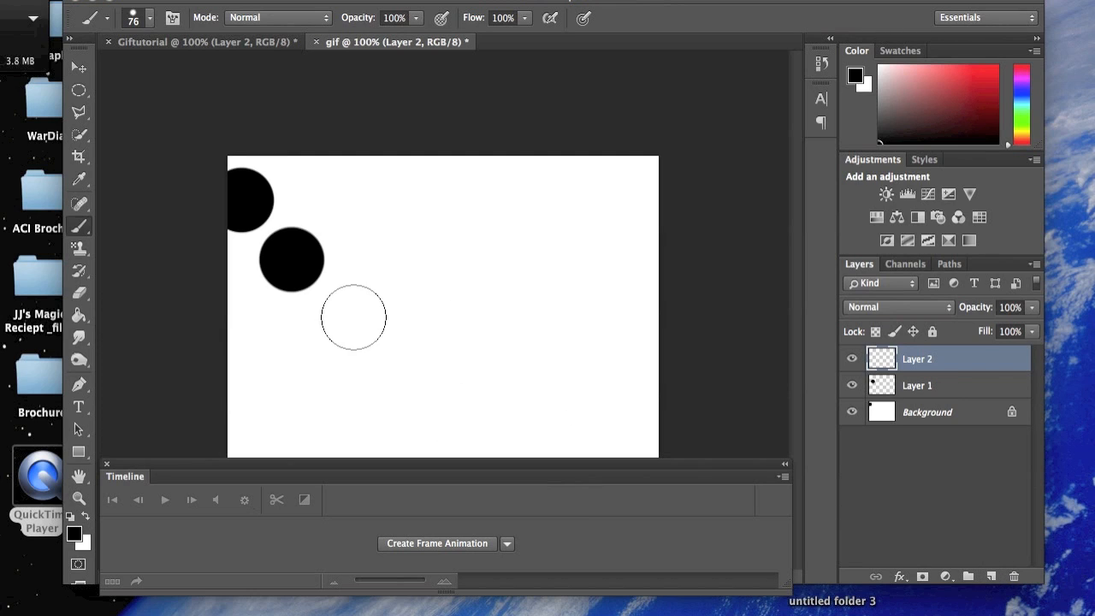
{"action": "left_click", "coordinate": [353, 319]}
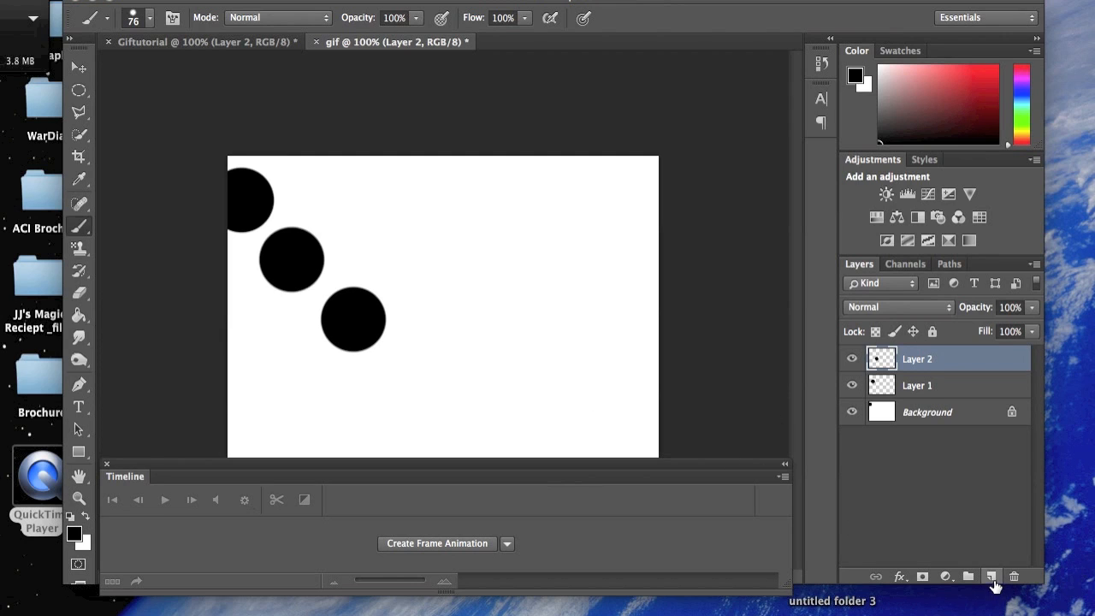
{"action": "left_click", "coordinate": [991, 576]}
{"action": "left_click", "coordinate": [419, 394]}
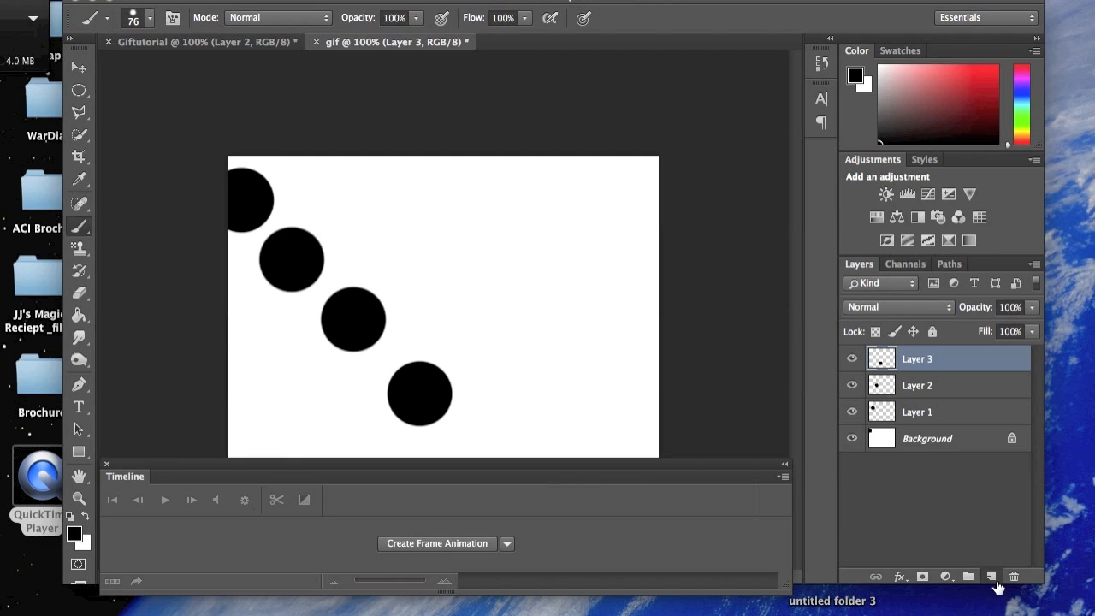
{"action": "left_click", "coordinate": [992, 577]}
{"action": "left_click", "coordinate": [476, 453]}
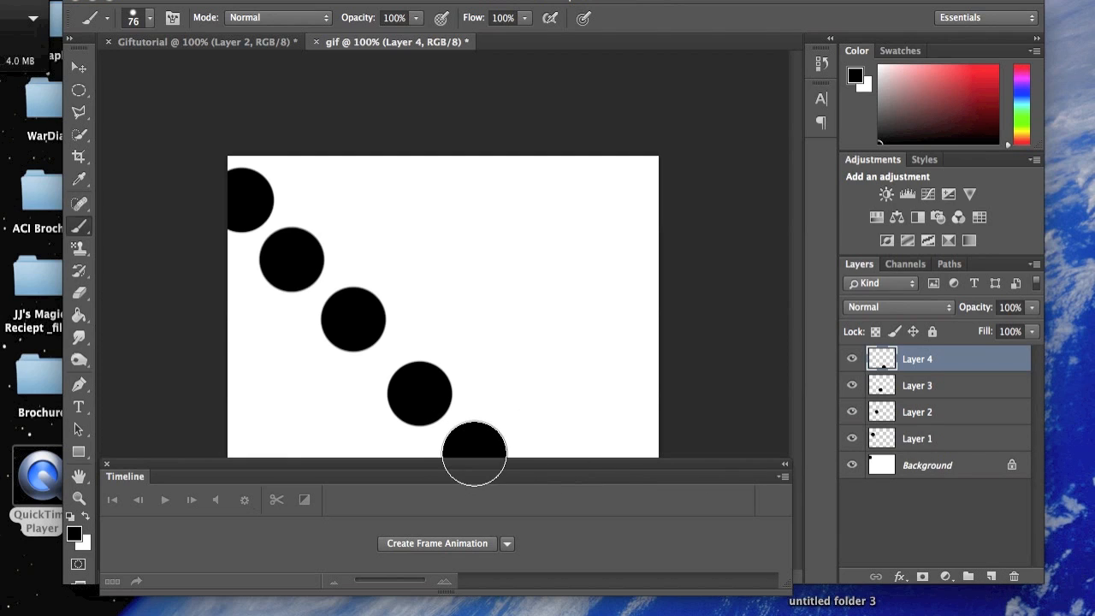
Add Layers 5 to 7, brushing one black dot on each so the dots rise diagonally to the canvas's right edge.
{"action": "left_click", "coordinate": [992, 577]}
{"action": "left_click", "coordinate": [547, 387]}
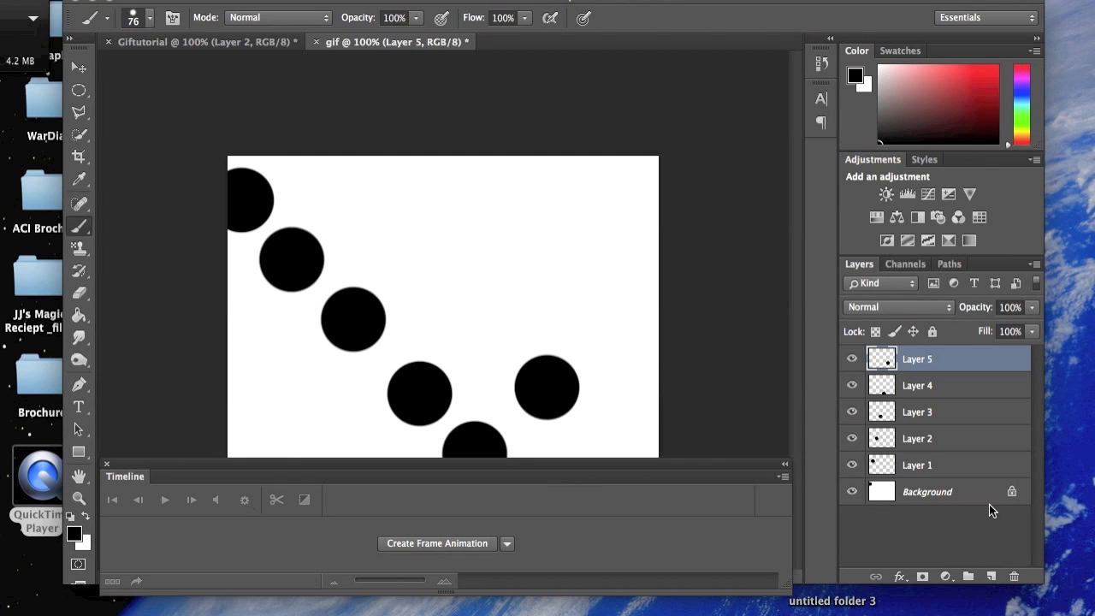
{"action": "left_click", "coordinate": [991, 576]}
{"action": "left_click", "coordinate": [611, 322]}
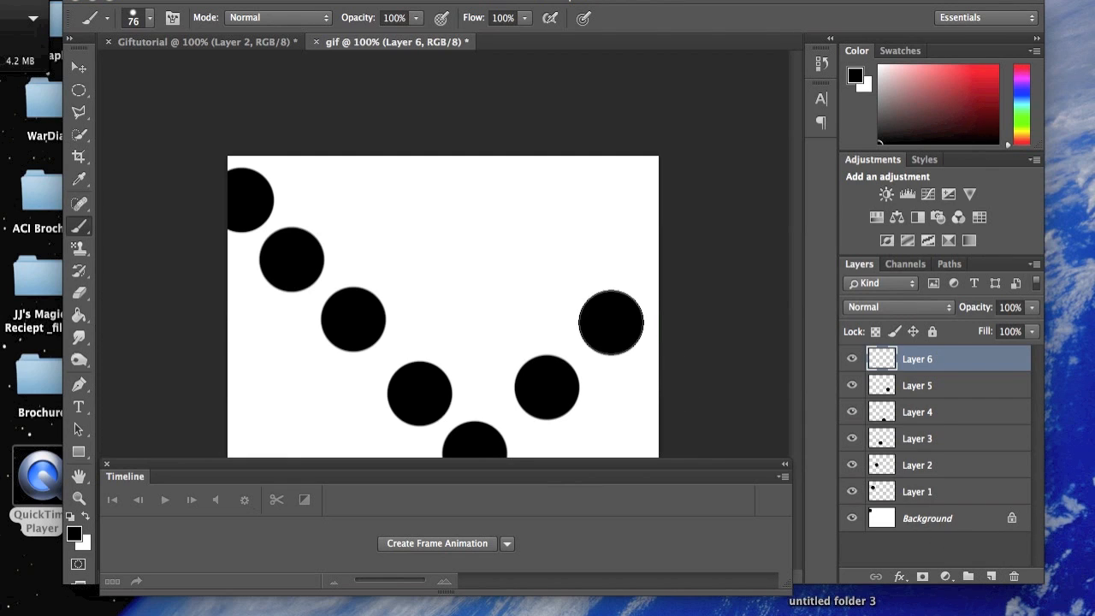
{"action": "left_click", "coordinate": [989, 577]}
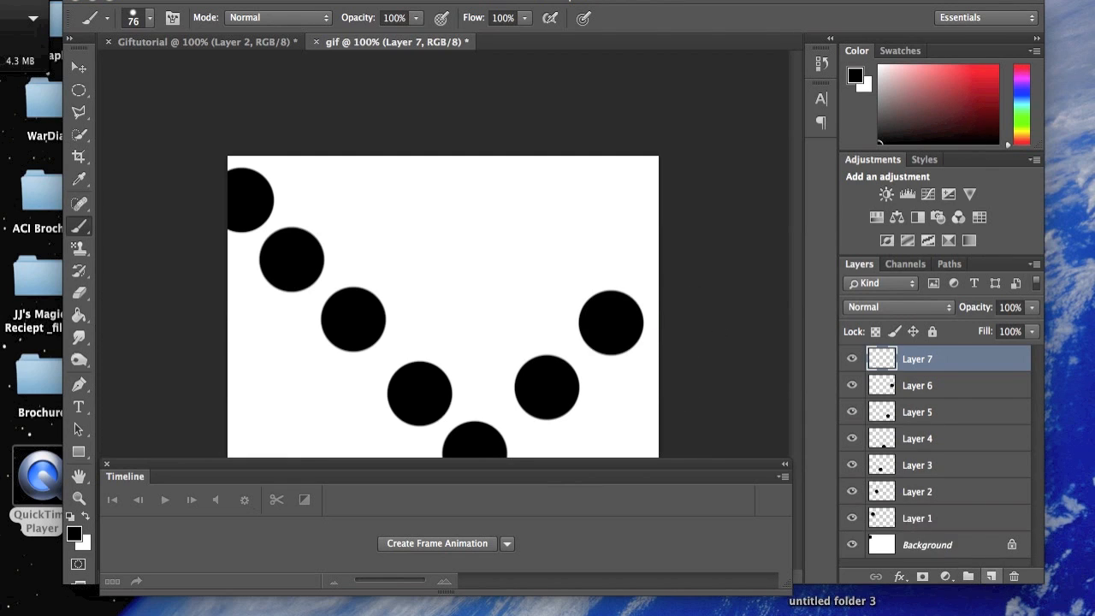
{"action": "left_click", "coordinate": [674, 261]}
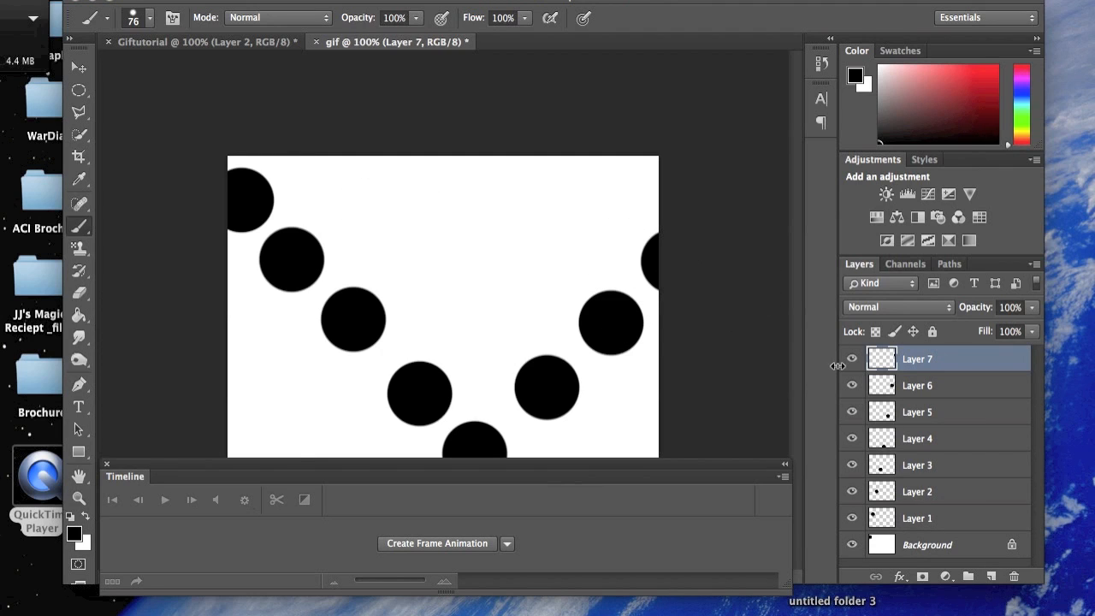
Check which dot each layer holds by hiding Layers 7 to 1 one by one and showing them all again.
{"action": "left_click", "coordinate": [852, 358]}
{"action": "left_click", "coordinate": [852, 385]}
{"action": "left_click", "coordinate": [852, 411]}
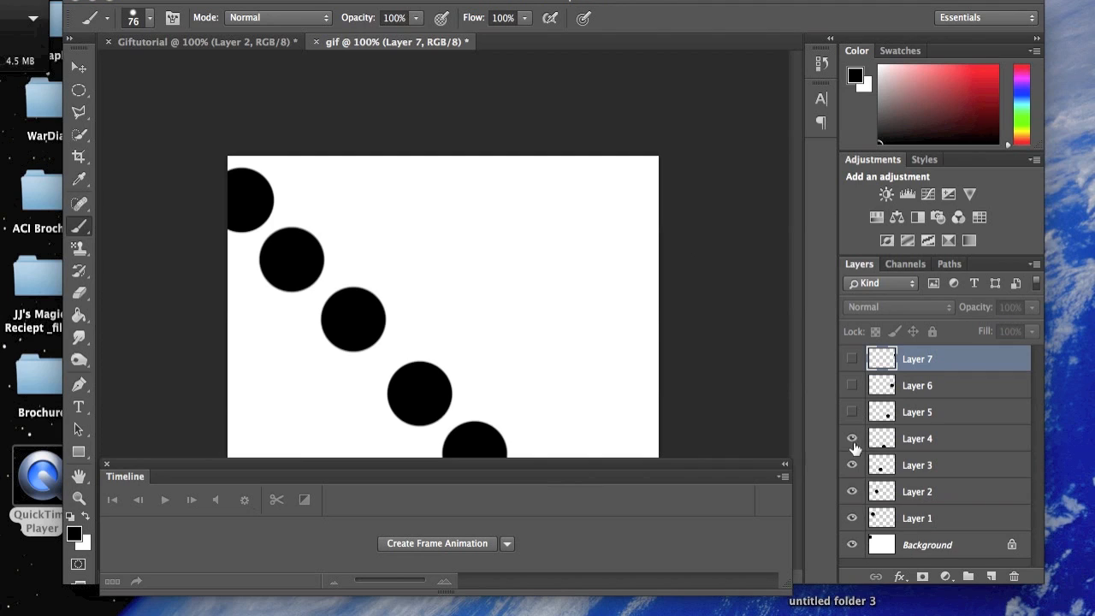
{"action": "left_click", "coordinate": [852, 438]}
{"action": "left_click", "coordinate": [852, 465]}
{"action": "left_click", "coordinate": [851, 491]}
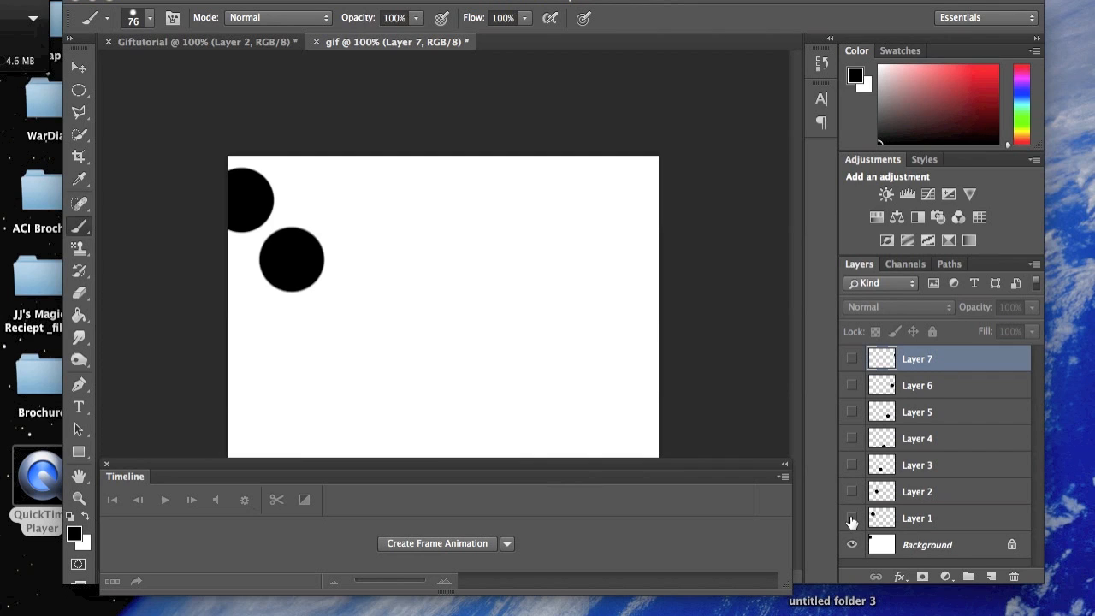
{"action": "left_click", "coordinate": [851, 517]}
{"action": "left_click", "coordinate": [852, 491]}
{"action": "left_click", "coordinate": [852, 465]}
{"action": "left_click", "coordinate": [852, 438]}
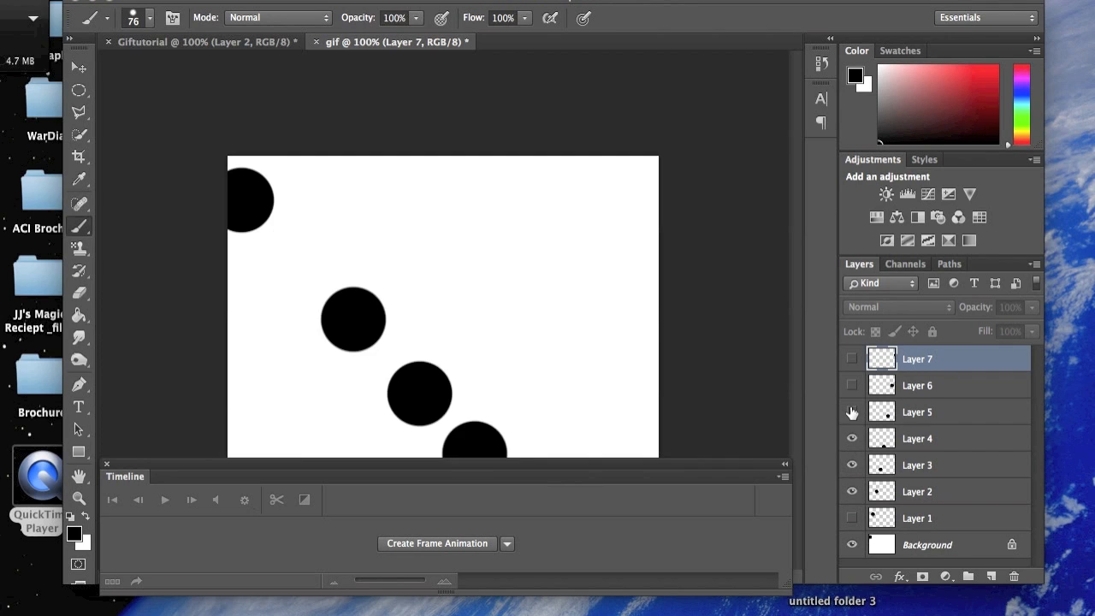
{"action": "left_click", "coordinate": [852, 412]}
{"action": "left_click", "coordinate": [852, 385]}
{"action": "left_click", "coordinate": [852, 360]}
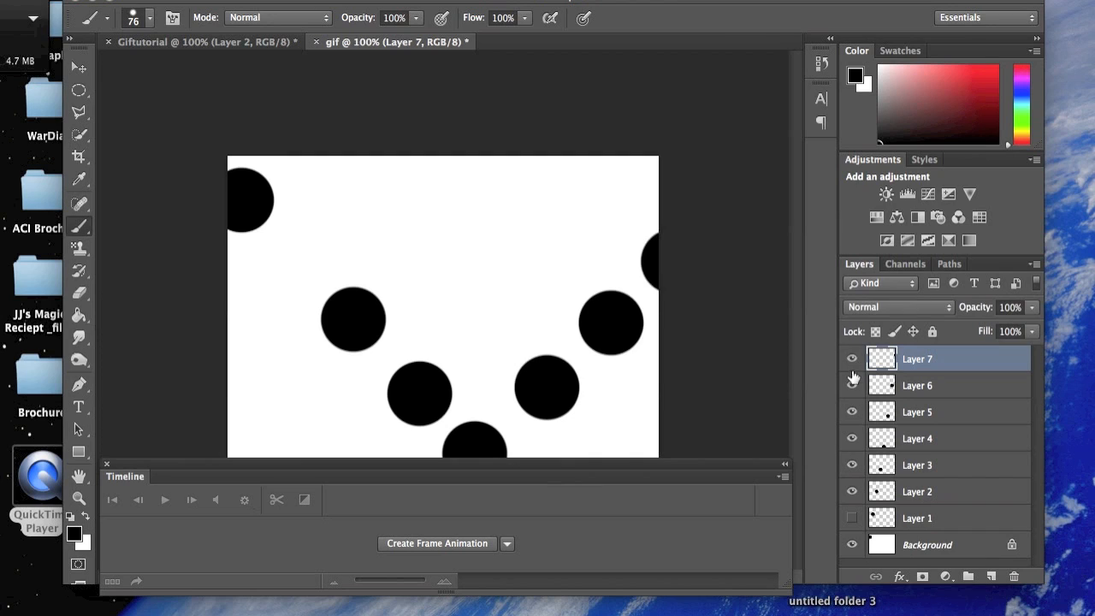
{"action": "left_click", "coordinate": [852, 518]}
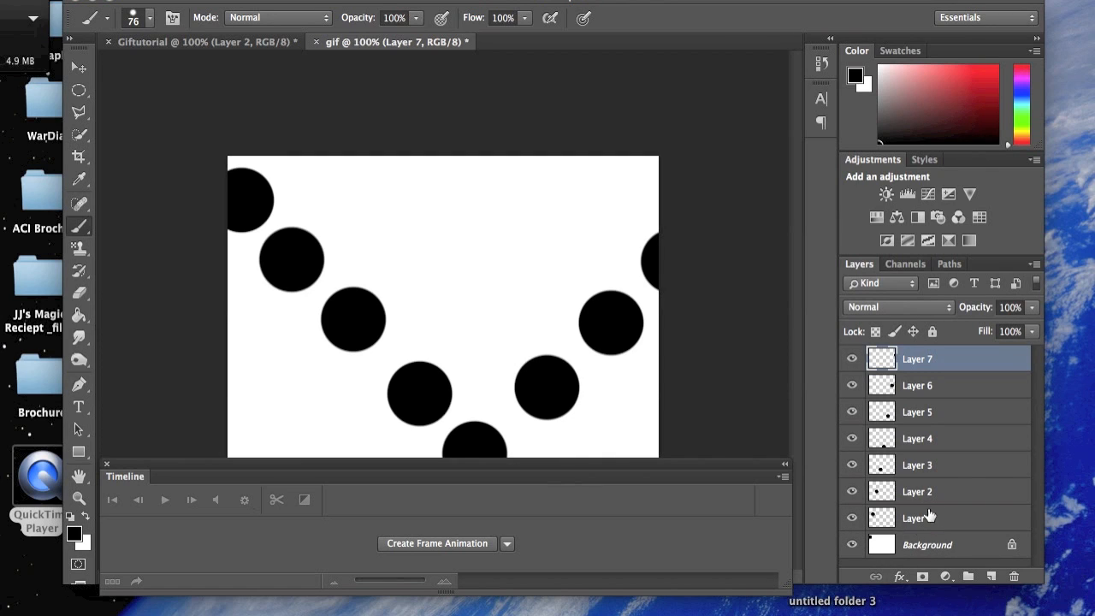
Hide the Background layer and fill Layer 1 with black using the Paint Bucket, replacing that fill with white.
{"action": "left_click", "coordinate": [852, 544]}
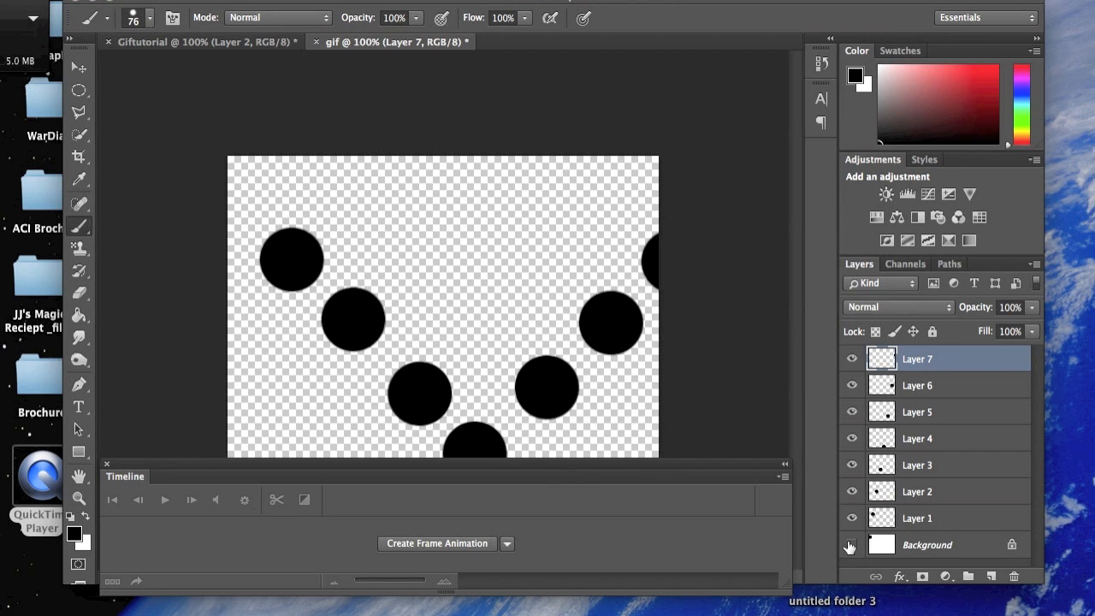
{"action": "left_click", "coordinate": [917, 518]}
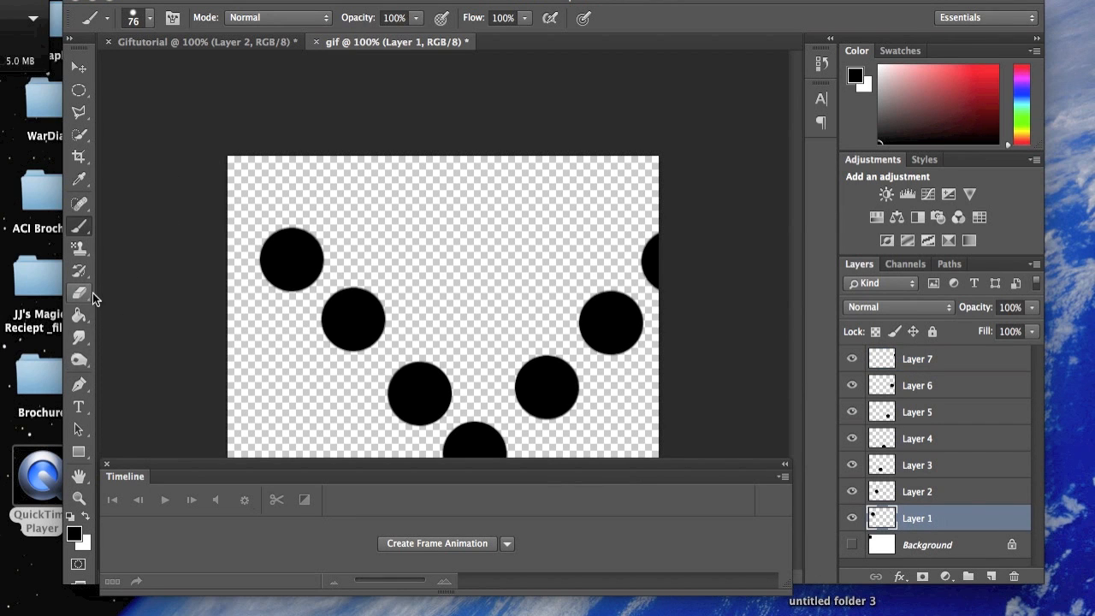
{"action": "left_click", "coordinate": [79, 313]}
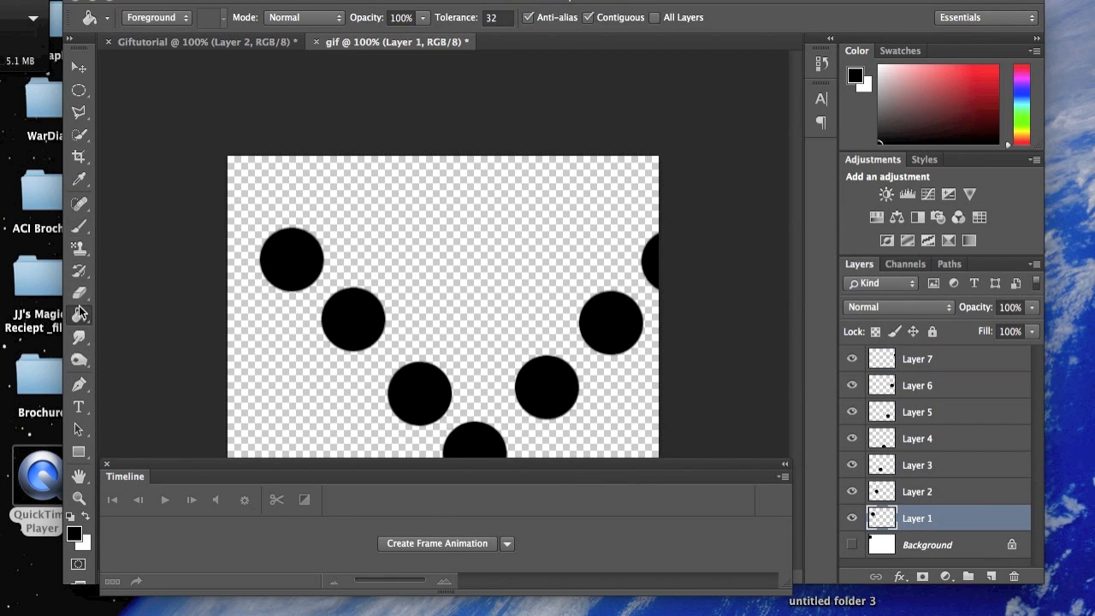
{"action": "left_click", "coordinate": [253, 347]}
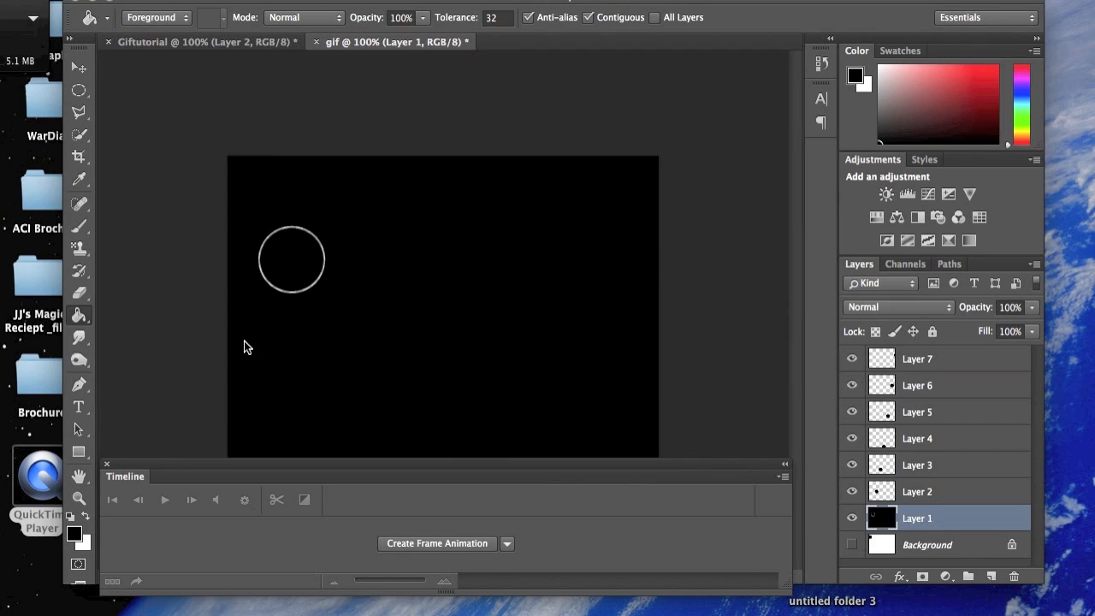
{"action": "left_click", "coordinate": [86, 517]}
{"action": "left_click", "coordinate": [340, 342]}
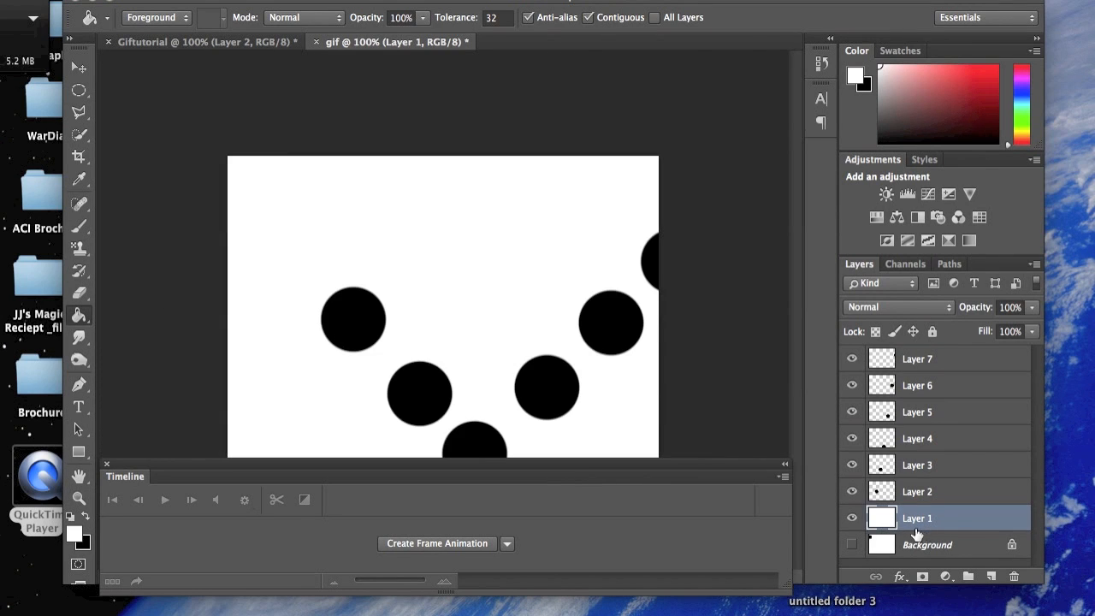
Fill the transparent area around the dot with white on each of Layers 2, 3, 4 and 5.
{"action": "left_click", "coordinate": [915, 494]}
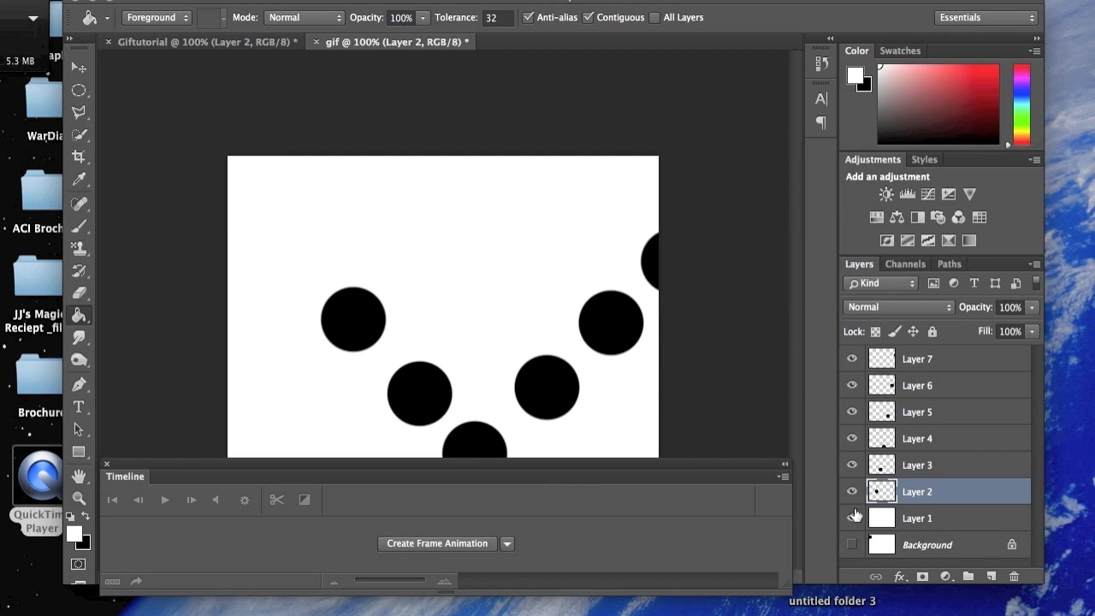
{"action": "left_click", "coordinate": [612, 409]}
{"action": "left_click", "coordinate": [921, 467]}
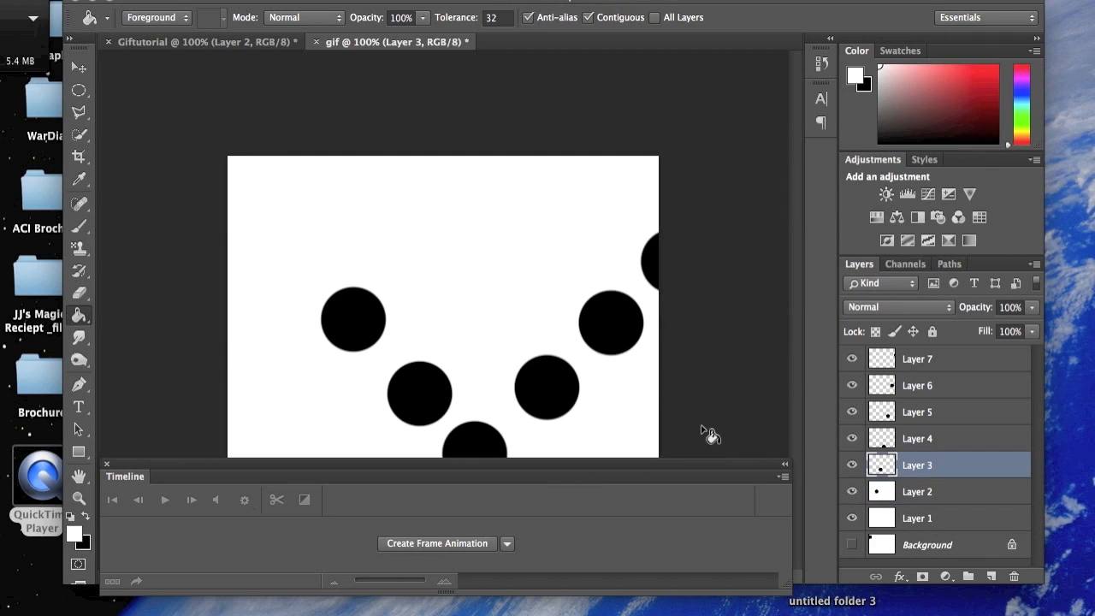
{"action": "left_click", "coordinate": [630, 439]}
{"action": "left_click", "coordinate": [954, 436]}
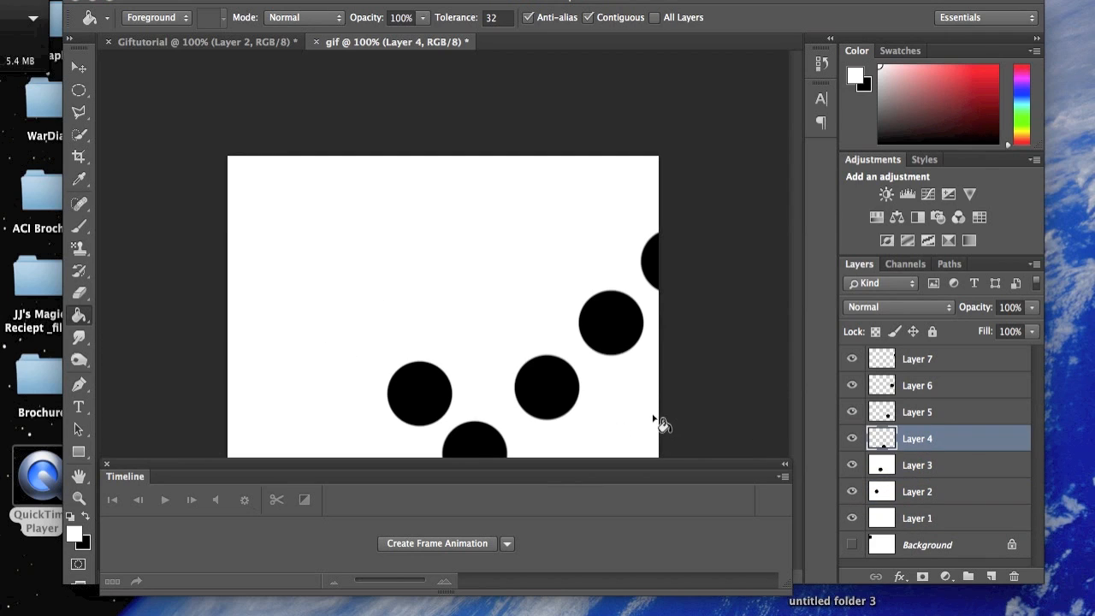
{"action": "left_click", "coordinate": [655, 427]}
{"action": "left_click", "coordinate": [936, 419]}
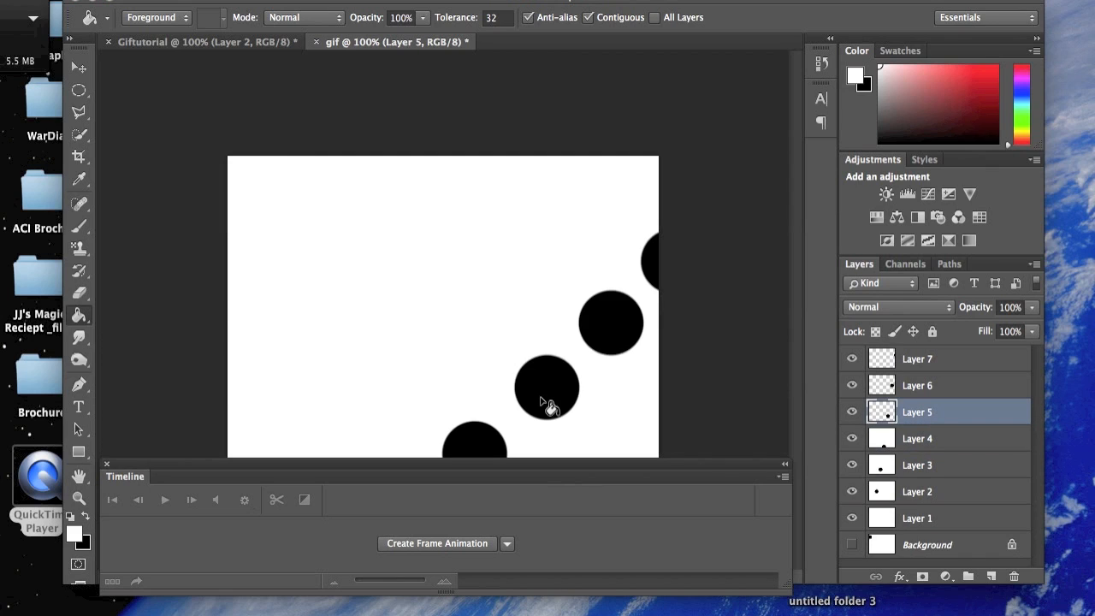
{"action": "left_click", "coordinate": [633, 380]}
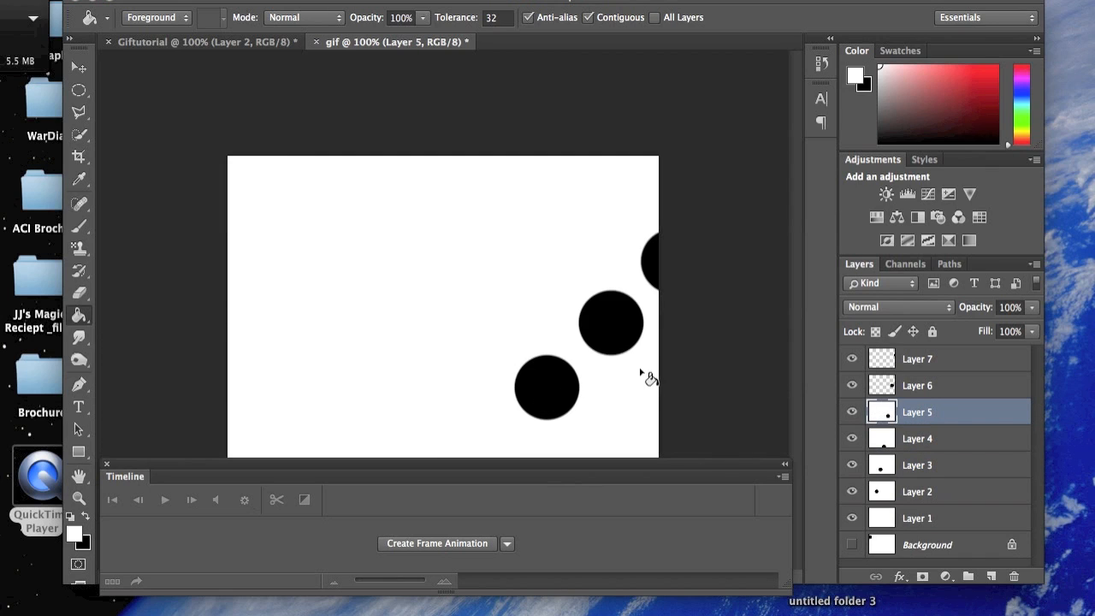
Fill the transparent area around the dot with white on Layers 6 and 7, and show the Background layer again.
{"action": "left_click", "coordinate": [941, 390]}
{"action": "left_click", "coordinate": [620, 412]}
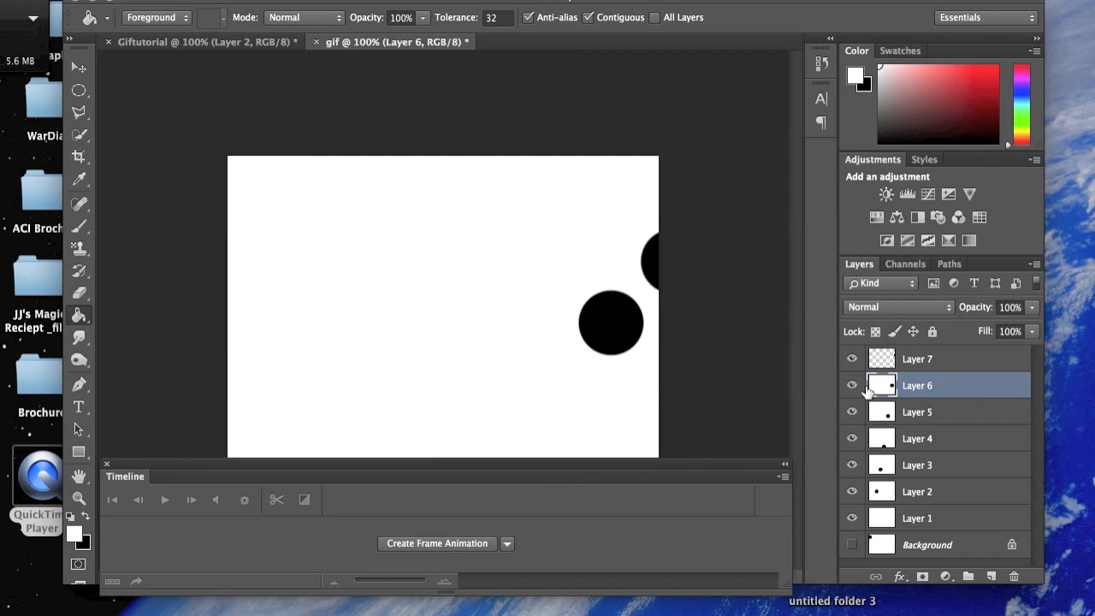
{"action": "left_click", "coordinate": [983, 362]}
{"action": "left_click", "coordinate": [603, 437]}
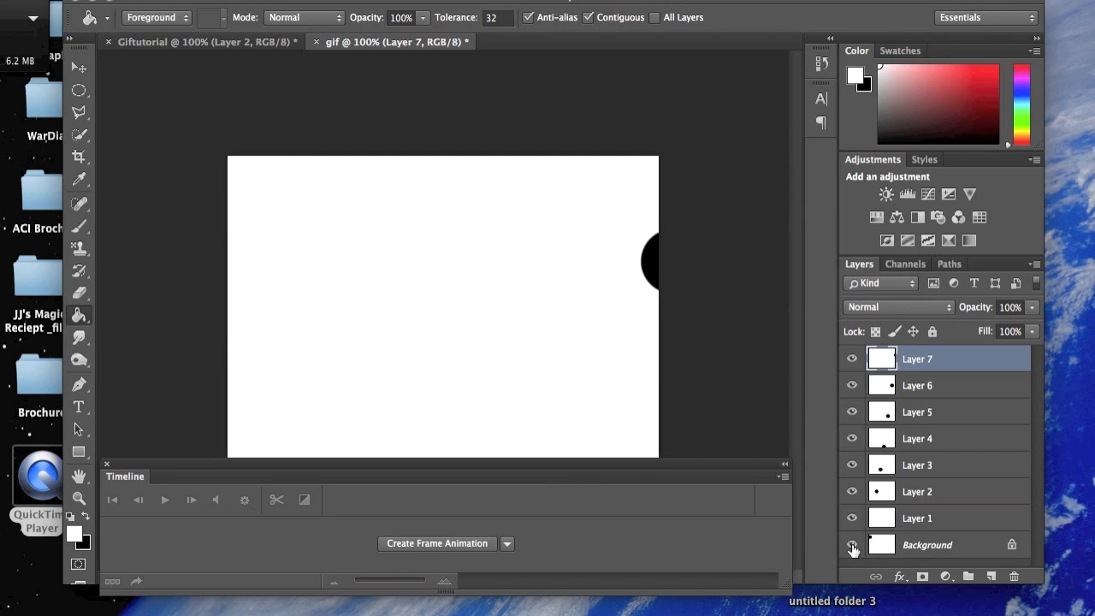
{"action": "left_click", "coordinate": [944, 548]}
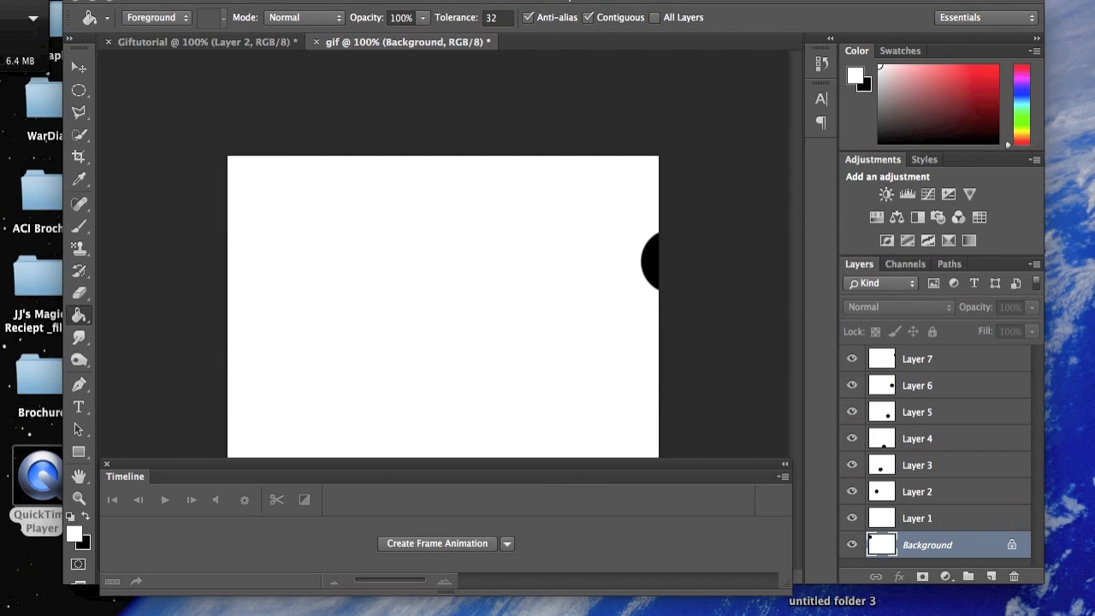
Check that the Timeline is enabled and create a frame animation in it.
{"action": "left_click", "coordinate": [527, 1]}
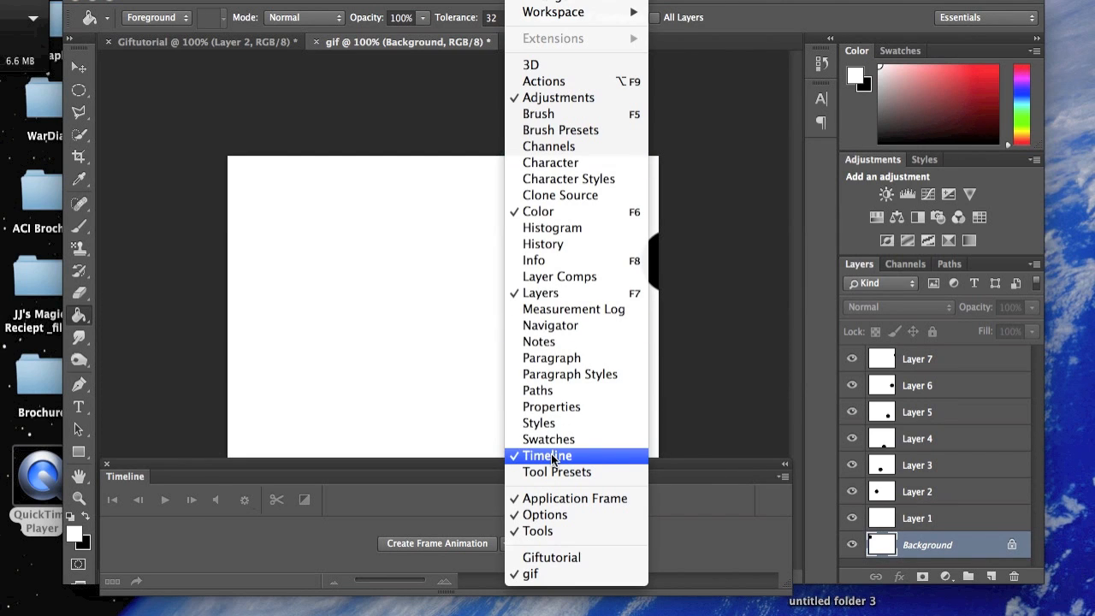
{"action": "left_click", "coordinate": [414, 473]}
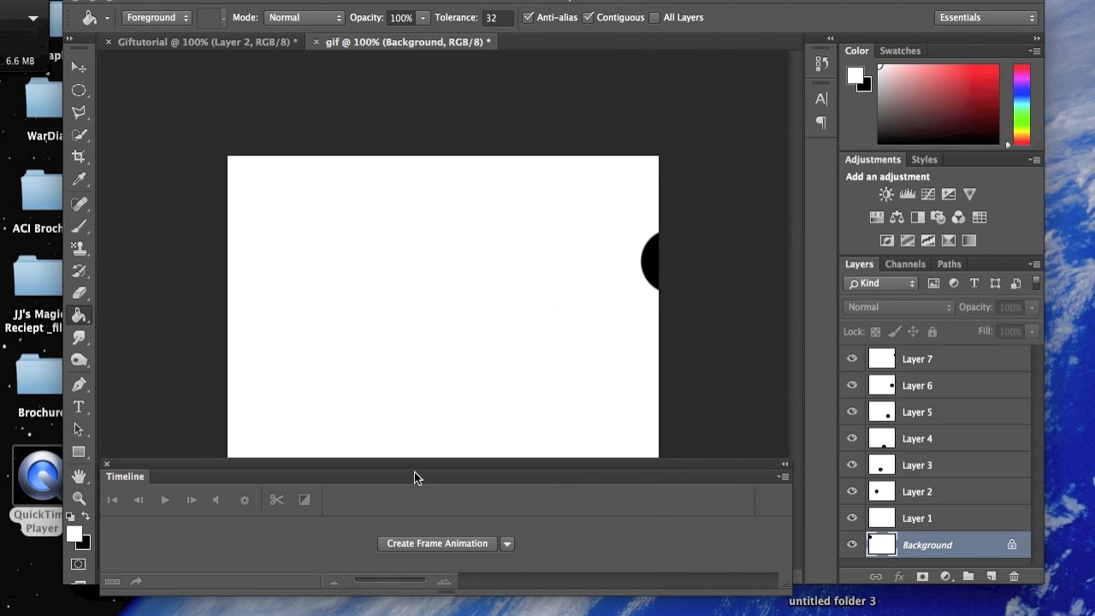
{"action": "left_click", "coordinate": [415, 544]}
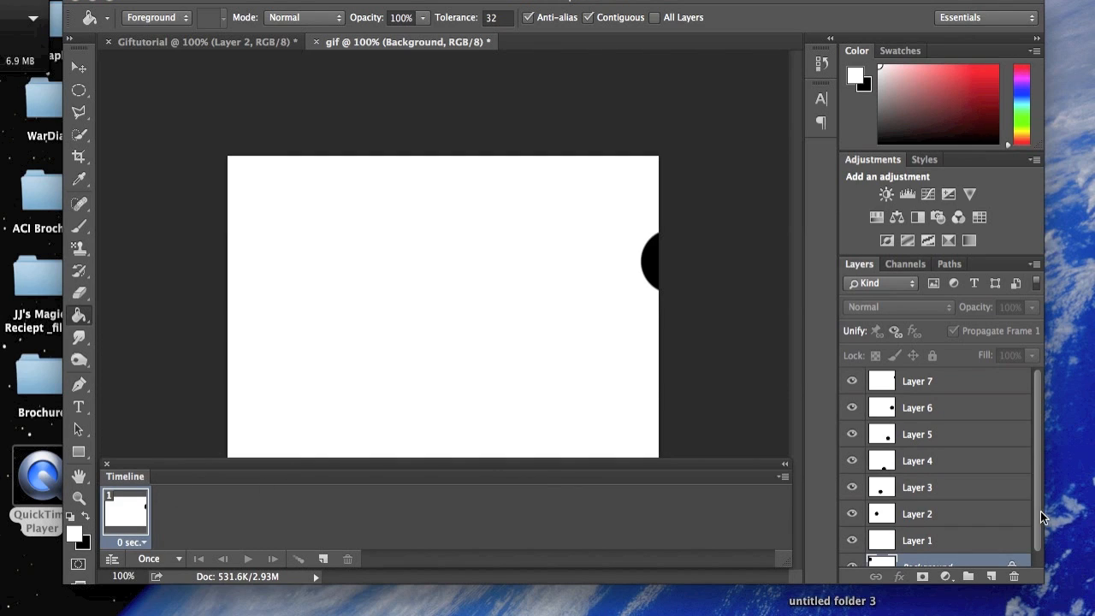
{"action": "scroll", "coordinate": [961, 516], "scroll_direction": "down", "scroll_amount": 2}
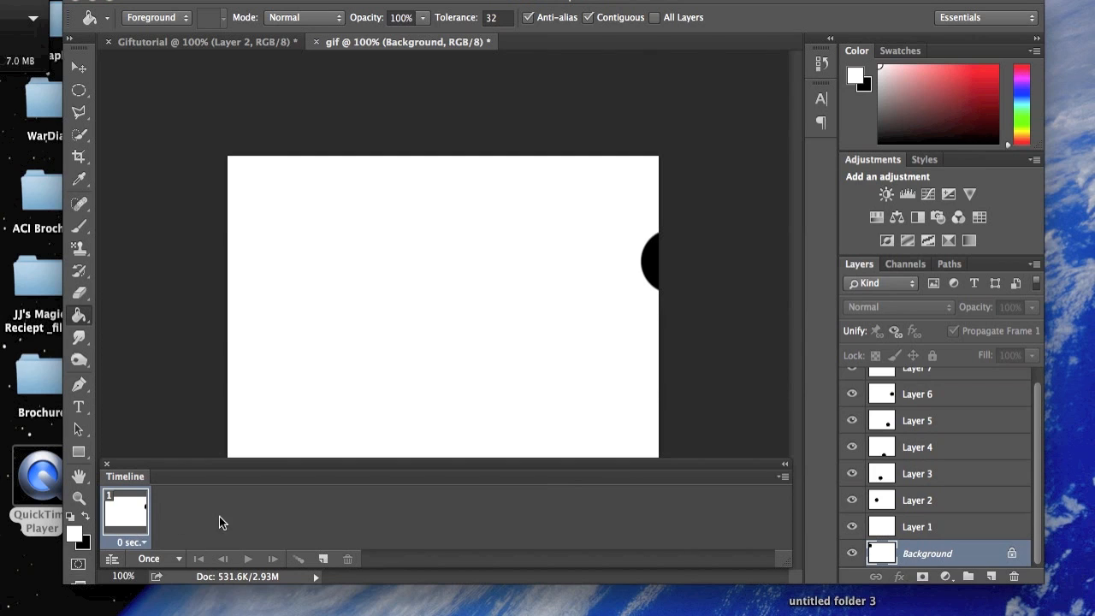
Make animation frames from all the document's layers.
{"action": "left_click", "coordinate": [779, 478]}
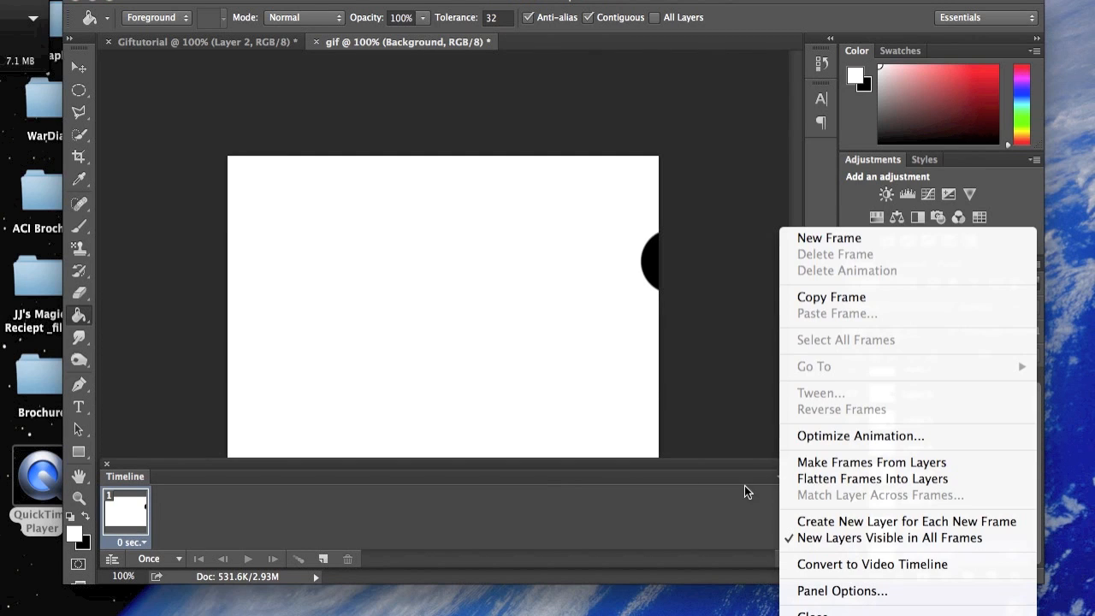
{"action": "left_click", "coordinate": [744, 486]}
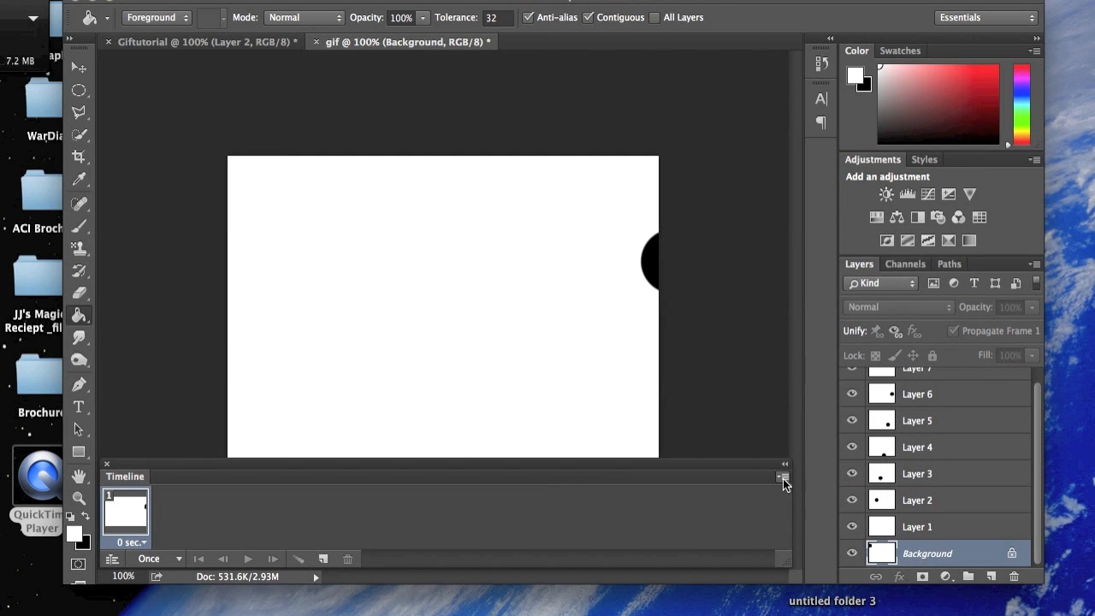
{"action": "left_click", "coordinate": [782, 477]}
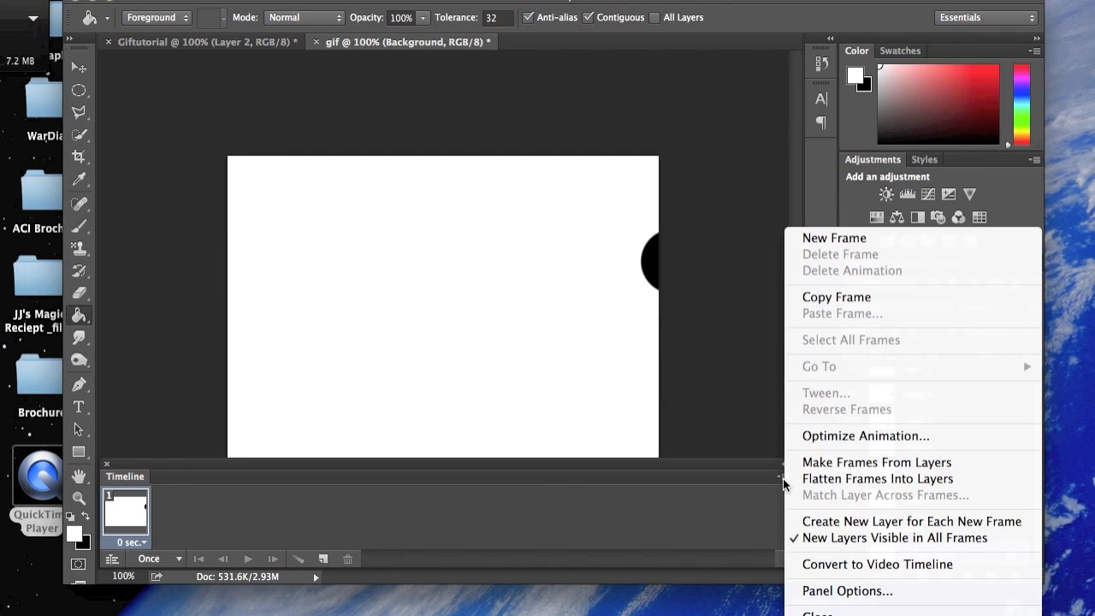
{"action": "left_click", "coordinate": [903, 462]}
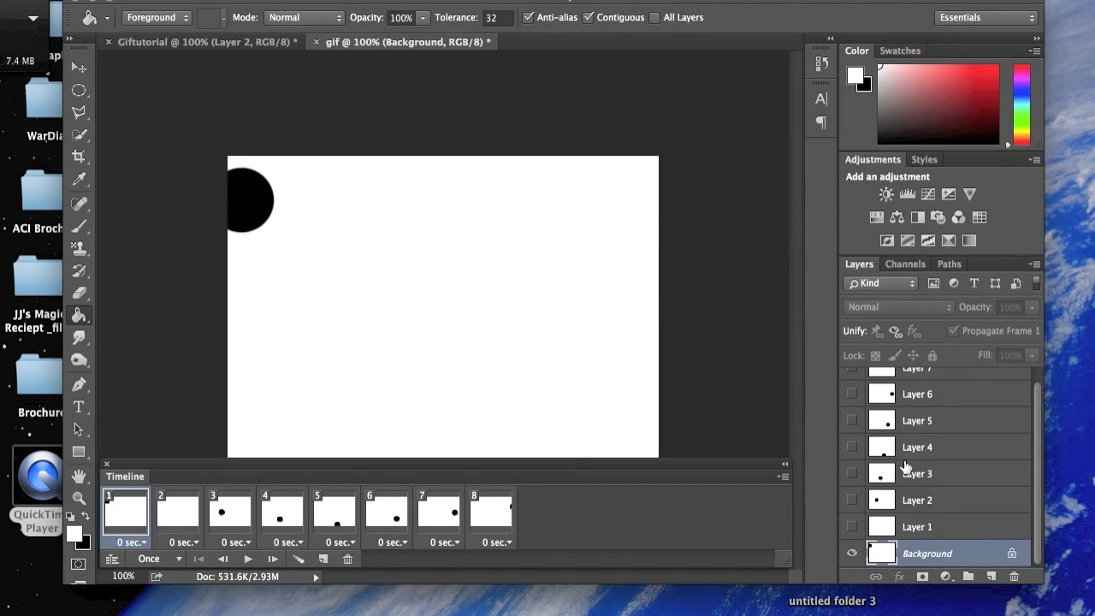
{"action": "scroll", "coordinate": [951, 547], "scroll_direction": "up", "scroll_amount": 1}
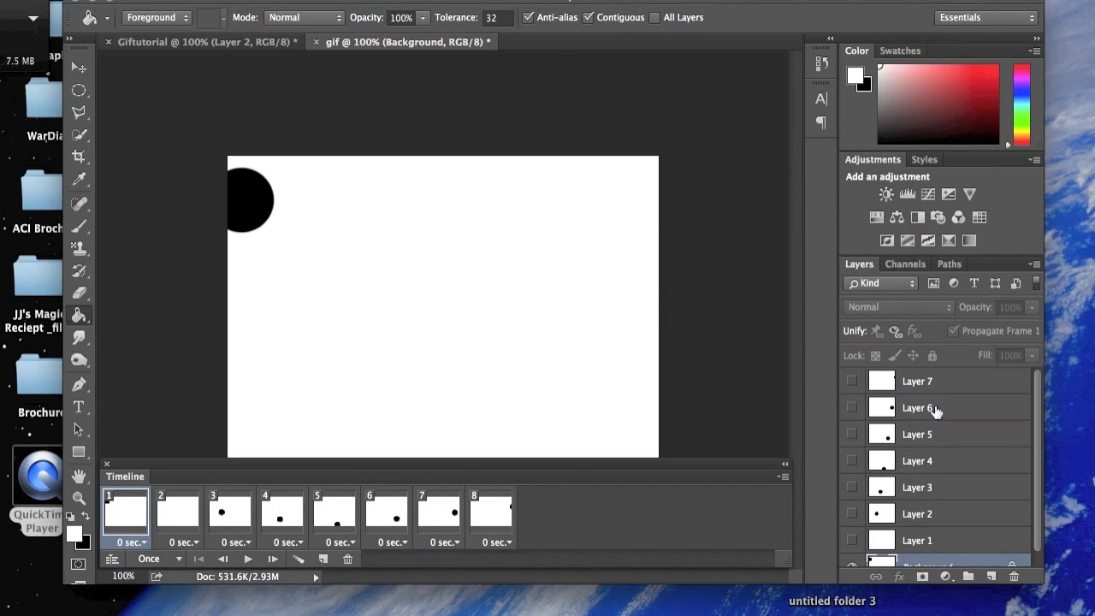
{"action": "scroll", "coordinate": [935, 411], "scroll_direction": "down", "scroll_amount": 1}
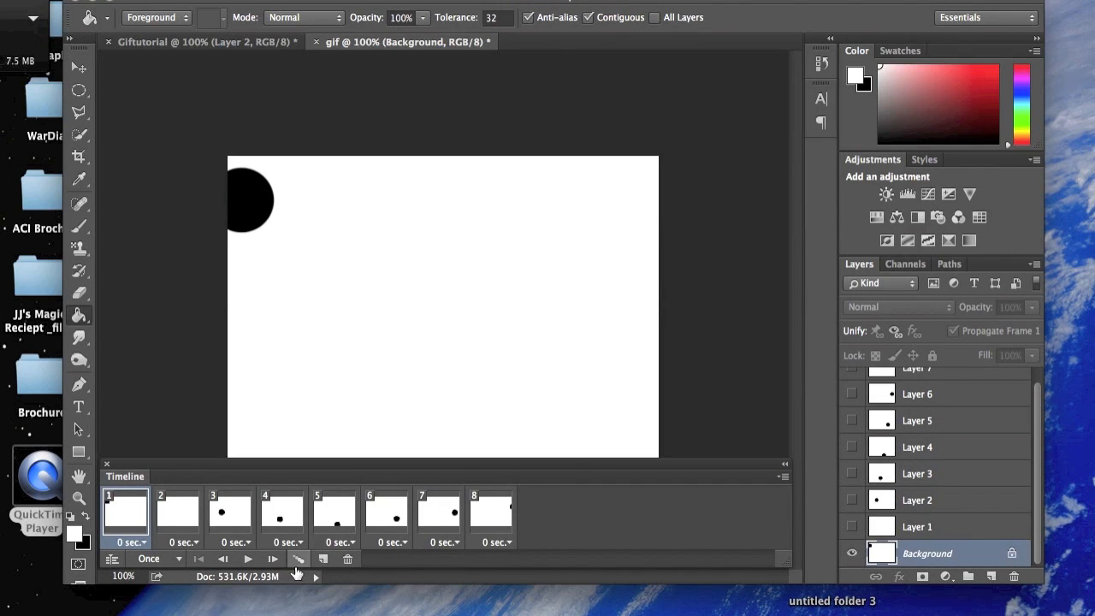
Set the animation's looping to Forever, play it on the canvas and stop it.
{"action": "left_click", "coordinate": [158, 559]}
{"action": "left_click", "coordinate": [146, 559]}
{"action": "left_click", "coordinate": [156, 582]}
{"action": "left_click", "coordinate": [249, 559]}
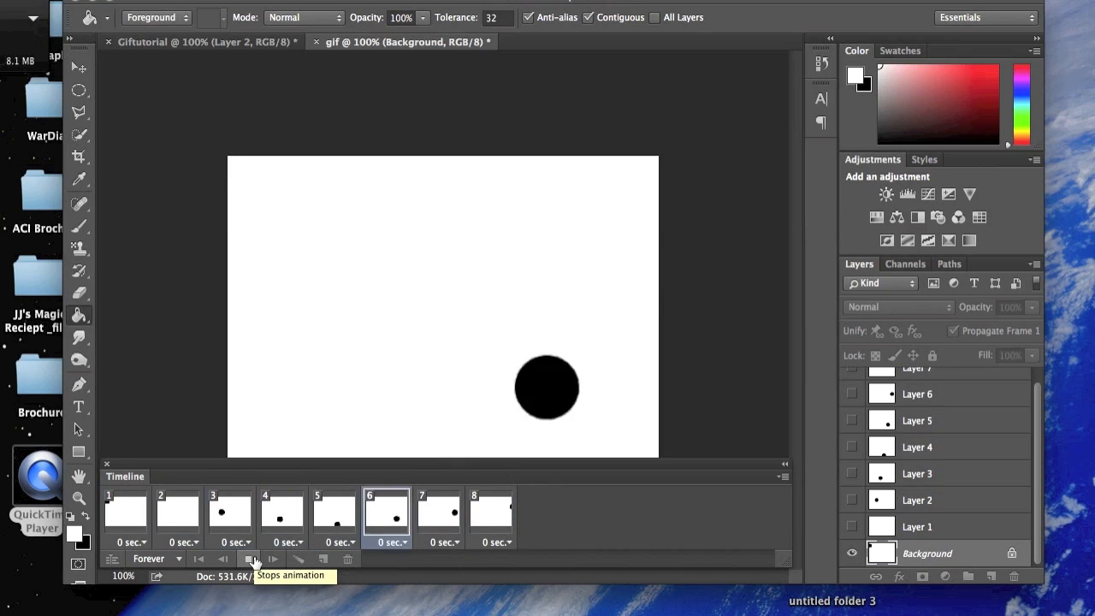
{"action": "left_click", "coordinate": [249, 558]}
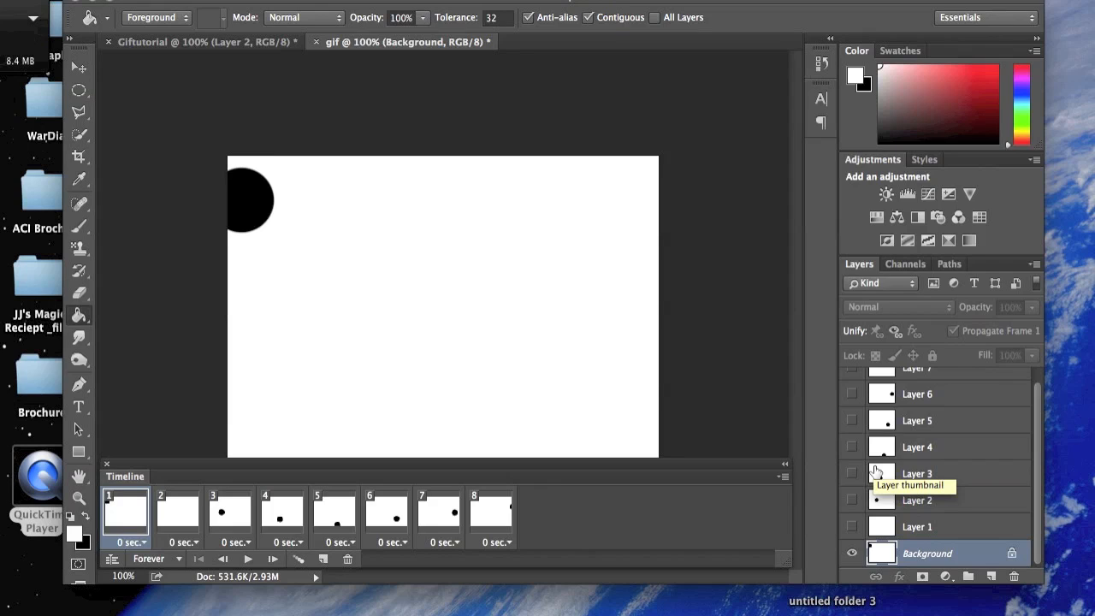
Examine which layer is visible in frames 2 and 3, showing Layer 3 in frame 3 and hiding it again.
{"action": "scroll", "coordinate": [874, 470], "scroll_direction": "up", "scroll_amount": 1}
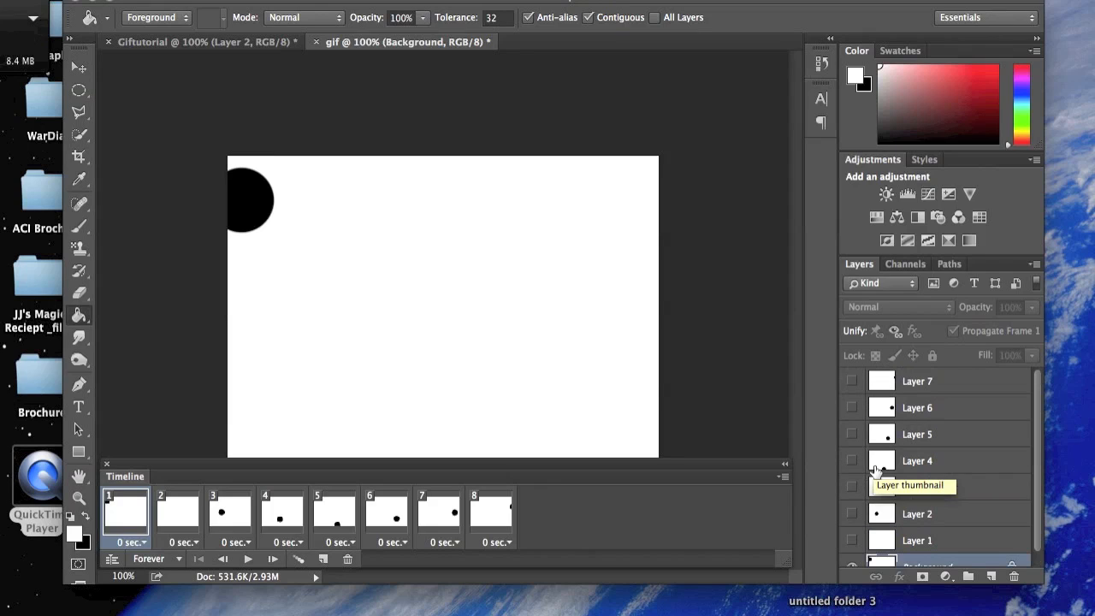
{"action": "left_click", "coordinate": [170, 522]}
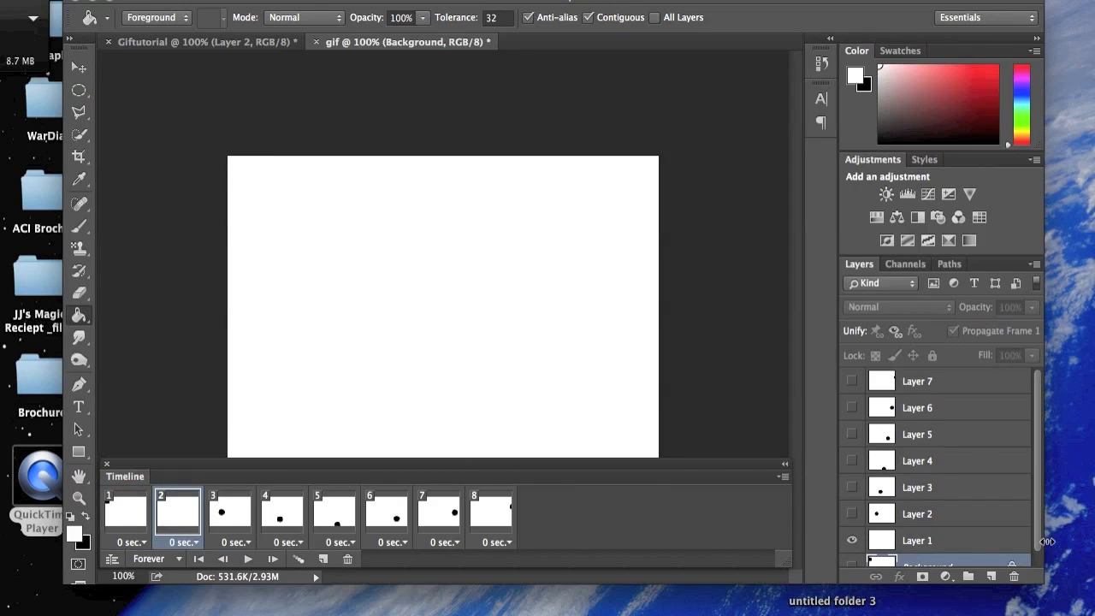
{"action": "scroll", "coordinate": [955, 532], "scroll_direction": "down", "scroll_amount": 1}
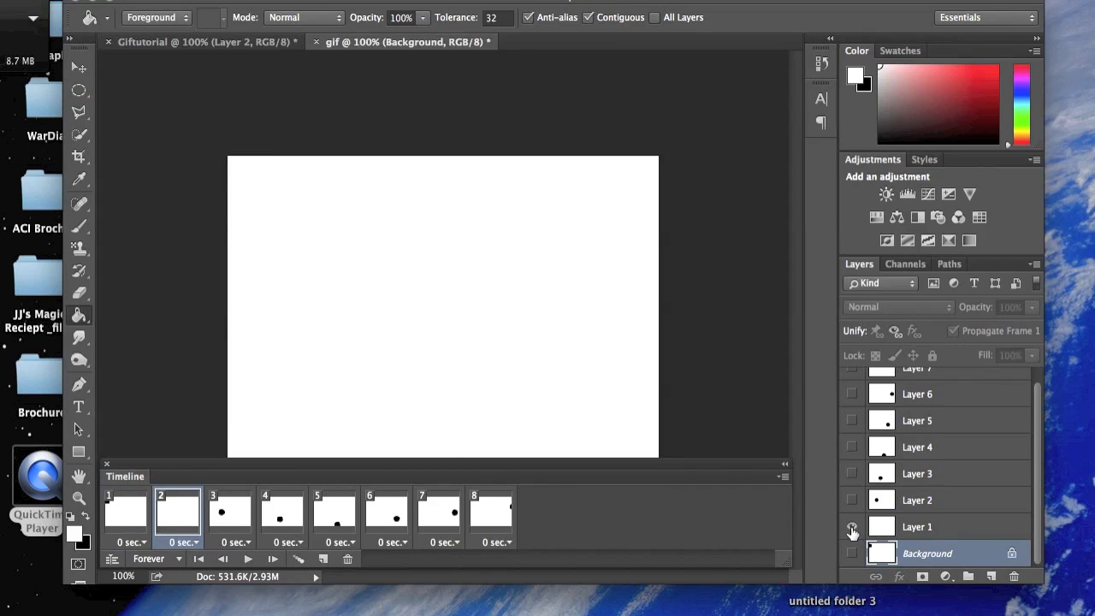
{"action": "scroll", "coordinate": [851, 532], "scroll_direction": "up", "scroll_amount": 1}
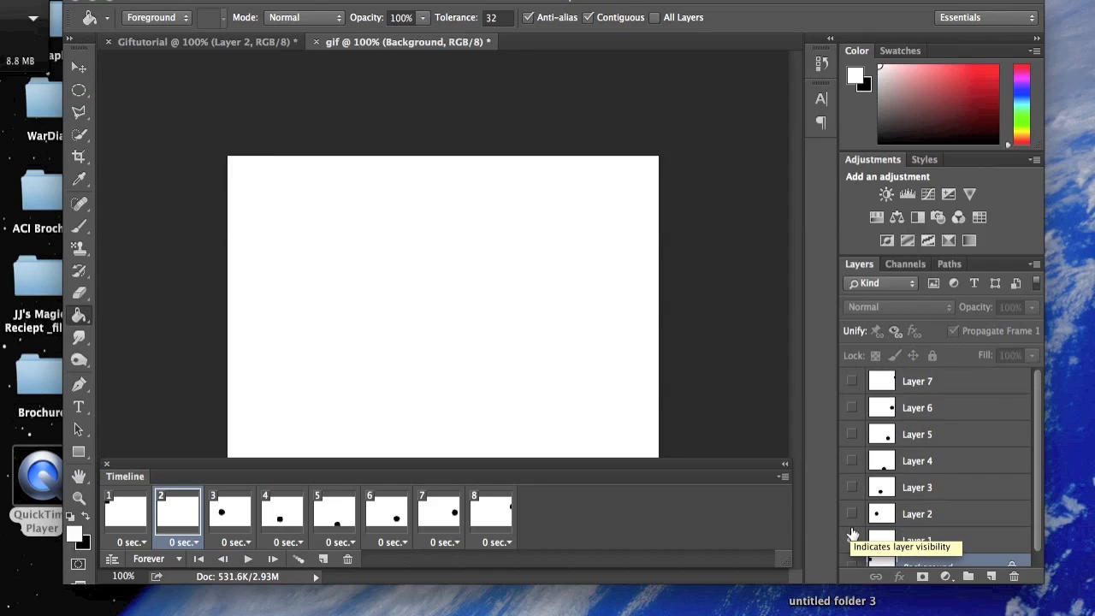
{"action": "scroll", "coordinate": [958, 483], "scroll_direction": "down", "scroll_amount": 1}
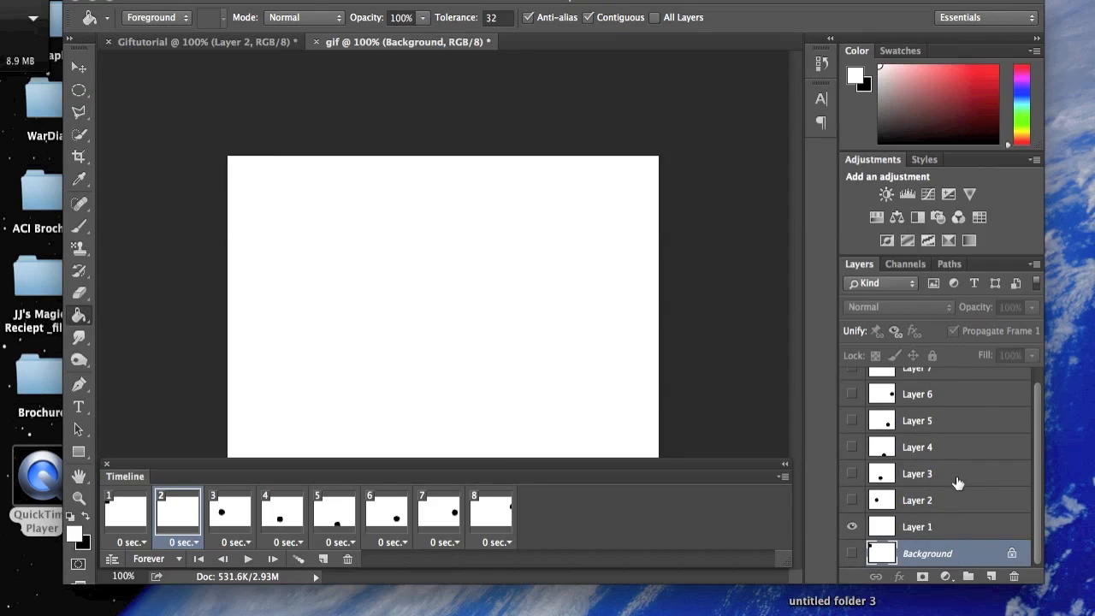
{"action": "left_click", "coordinate": [229, 504]}
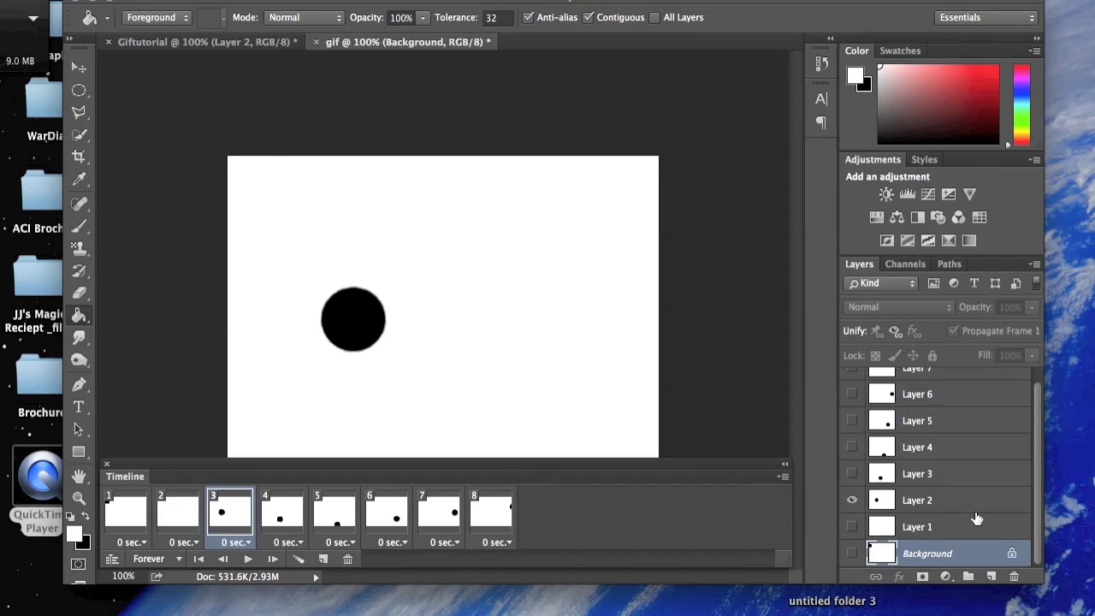
{"action": "left_click", "coordinate": [852, 474]}
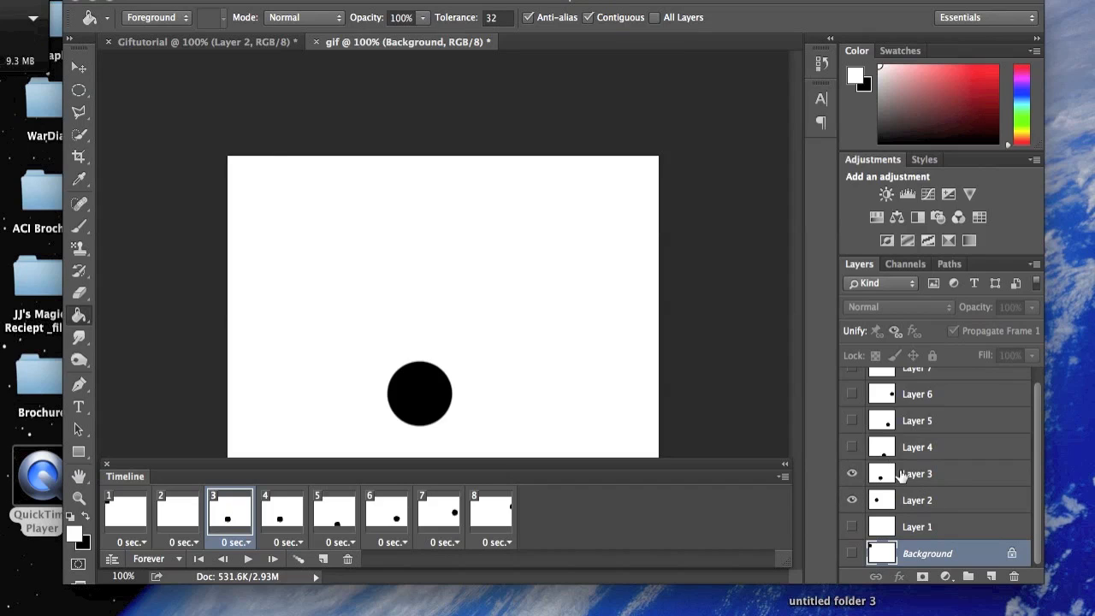
{"action": "left_click", "coordinate": [851, 473]}
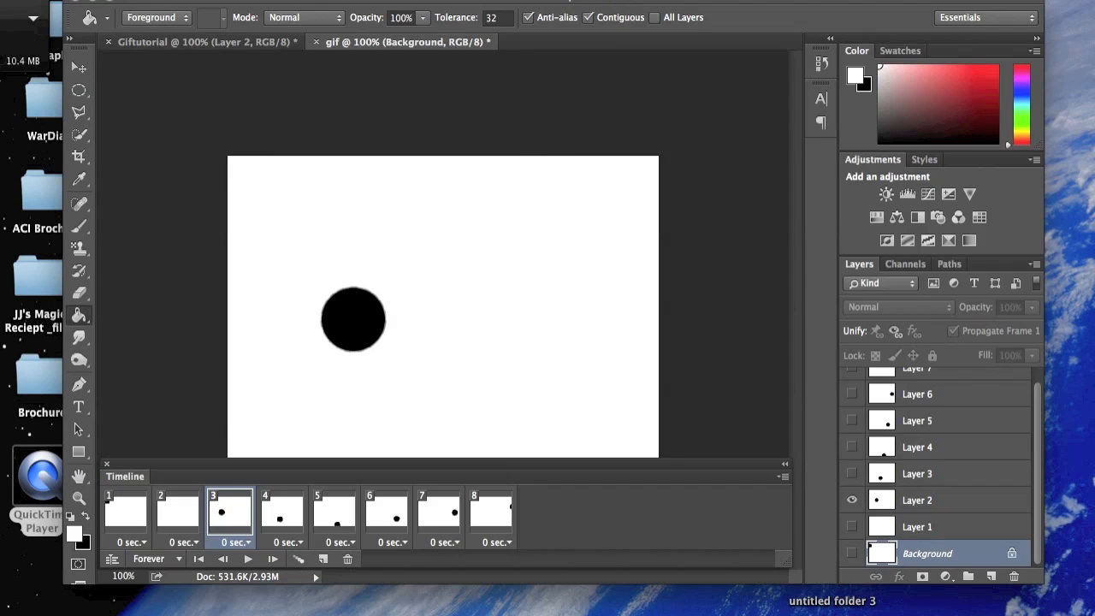
Open the animation in Save for Web, keeping the GIF format and the Selective color reduction.
{"action": "left_click", "coordinate": [133, 1]}
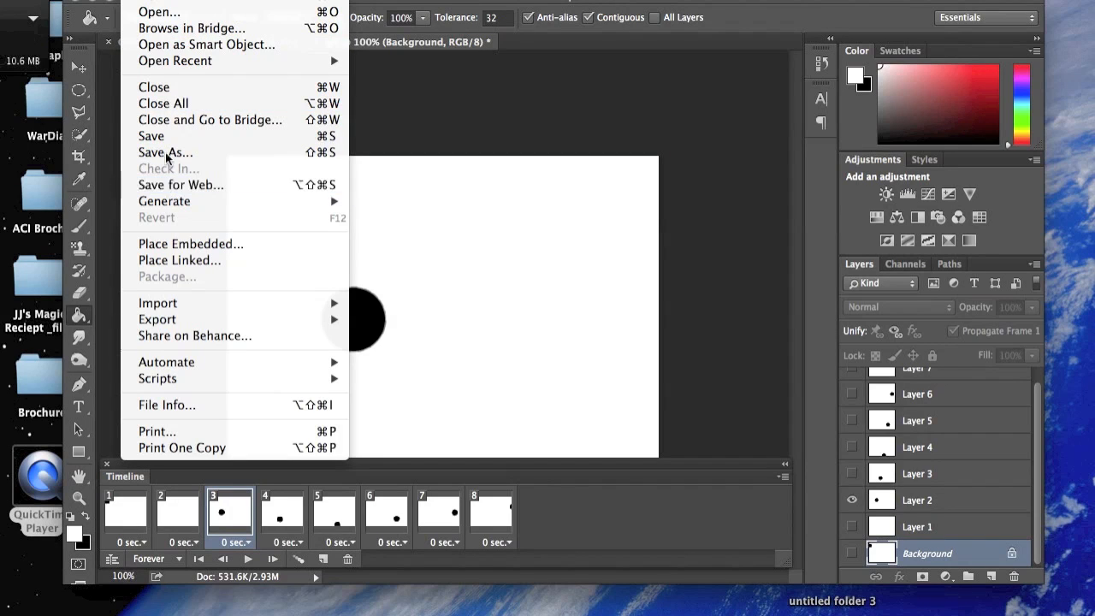
{"action": "left_click", "coordinate": [163, 187]}
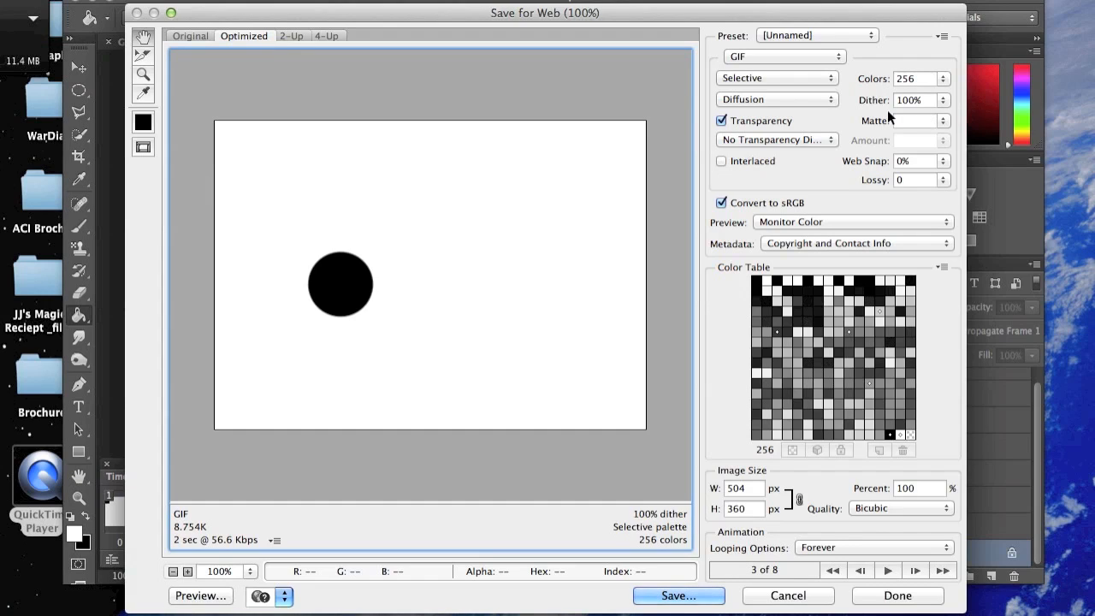
{"action": "left_click", "coordinate": [839, 56]}
{"action": "left_click", "coordinate": [840, 56]}
{"action": "left_click", "coordinate": [823, 82]}
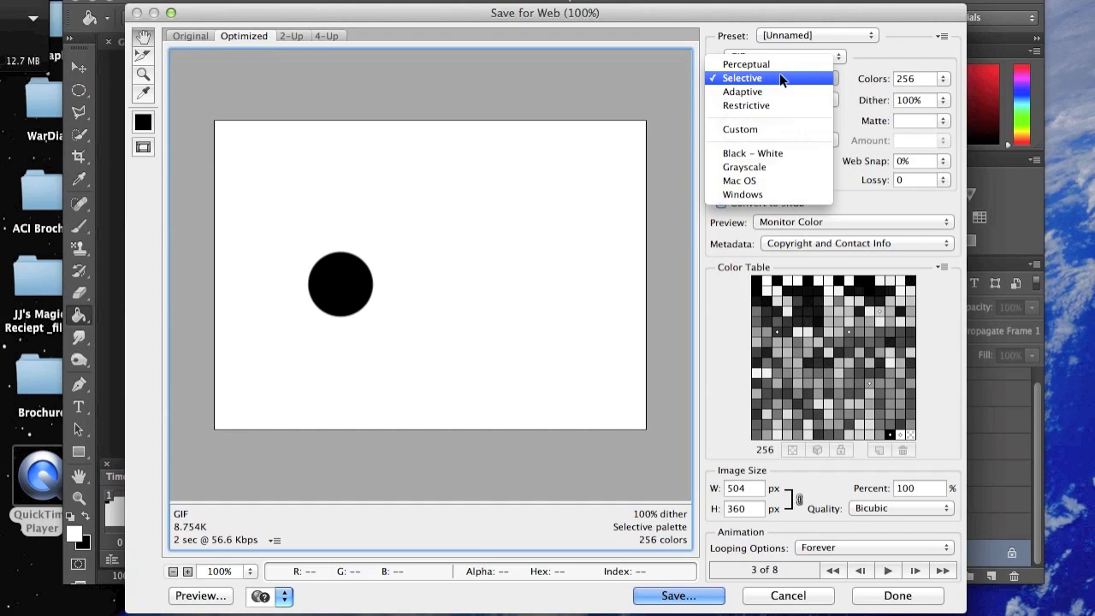
{"action": "left_click", "coordinate": [780, 76]}
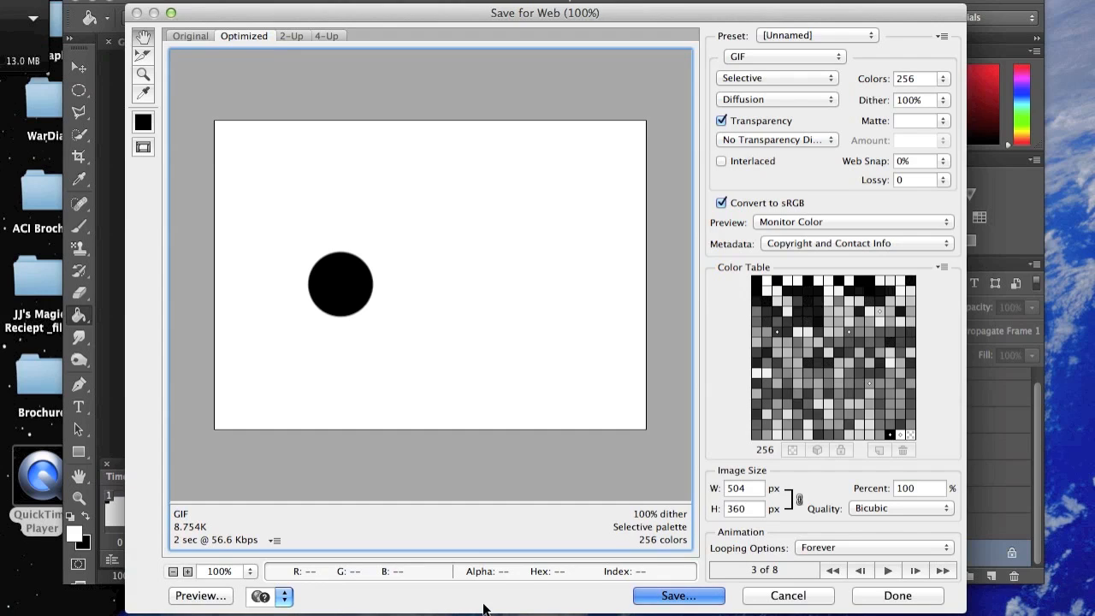
Start saving the optimized animation and name the file giftutorial.gif.
{"action": "key", "text": "Return"}
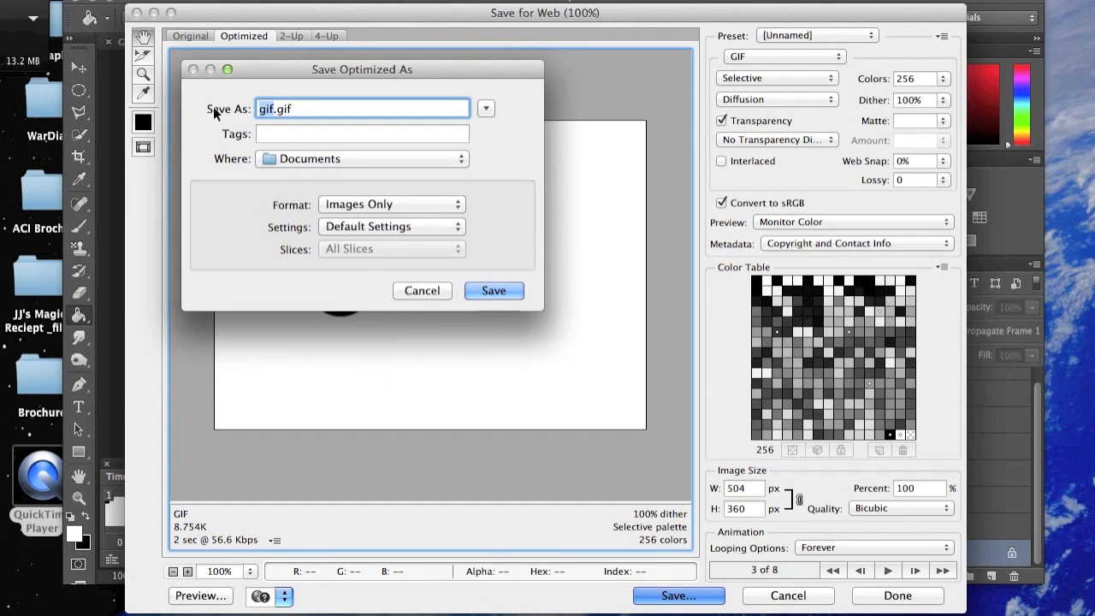
{"action": "left_click", "coordinate": [275, 108]}
{"action": "type", "text": "tutorial"}
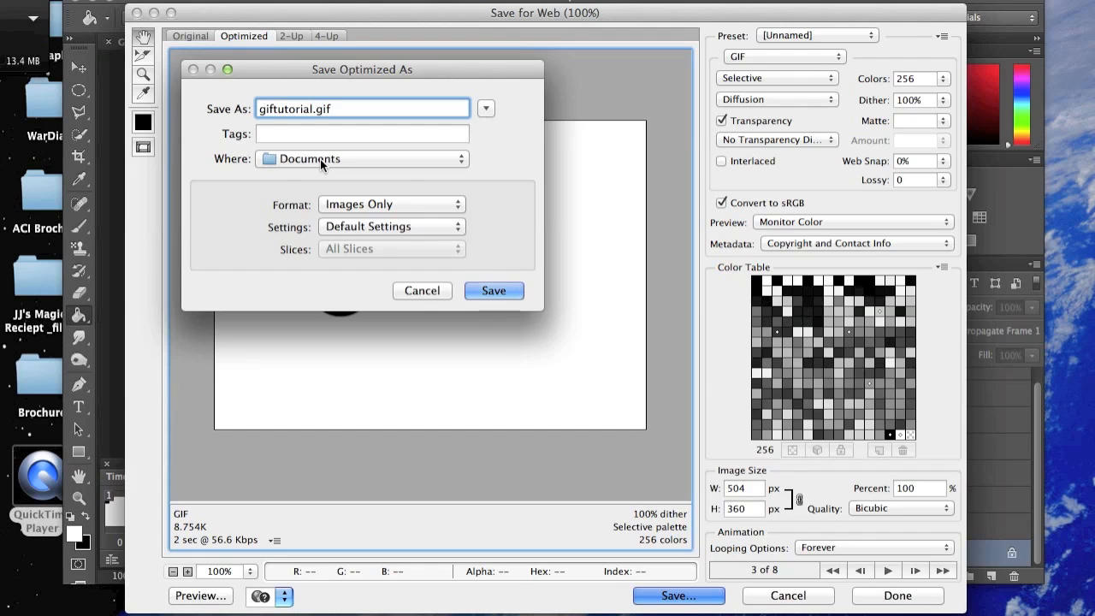
Choose the Desktop as the destination and save the GIF there.
{"action": "left_click", "coordinate": [320, 159]}
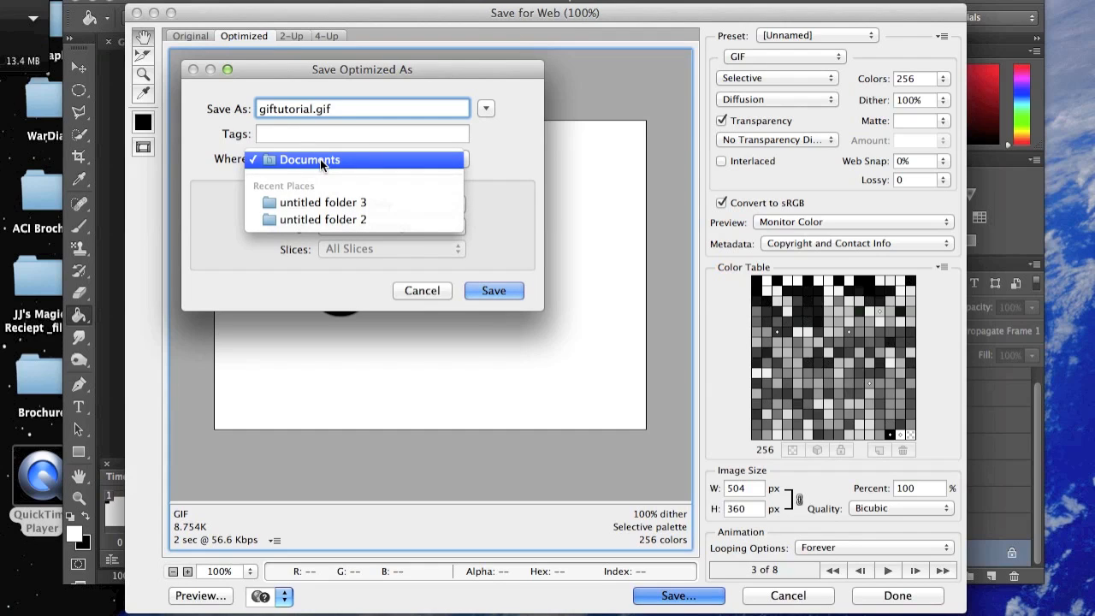
{"action": "left_click", "coordinate": [319, 160]}
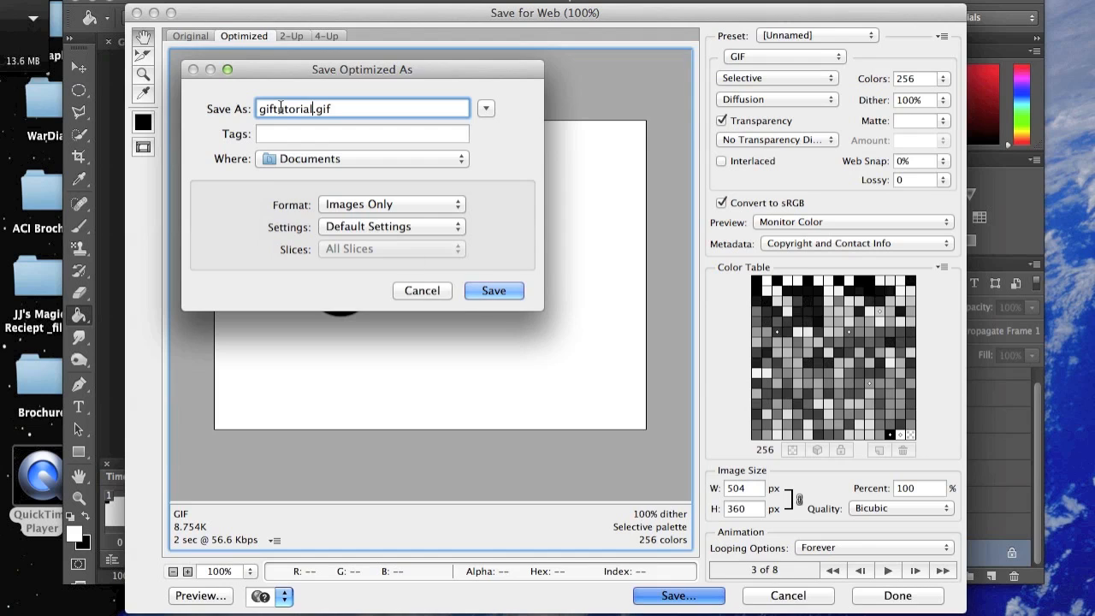
{"action": "left_click", "coordinate": [322, 161]}
{"action": "left_click", "coordinate": [322, 157]}
{"action": "left_click", "coordinate": [322, 155]}
{"action": "left_click", "coordinate": [322, 156]}
{"action": "left_click", "coordinate": [323, 156]}
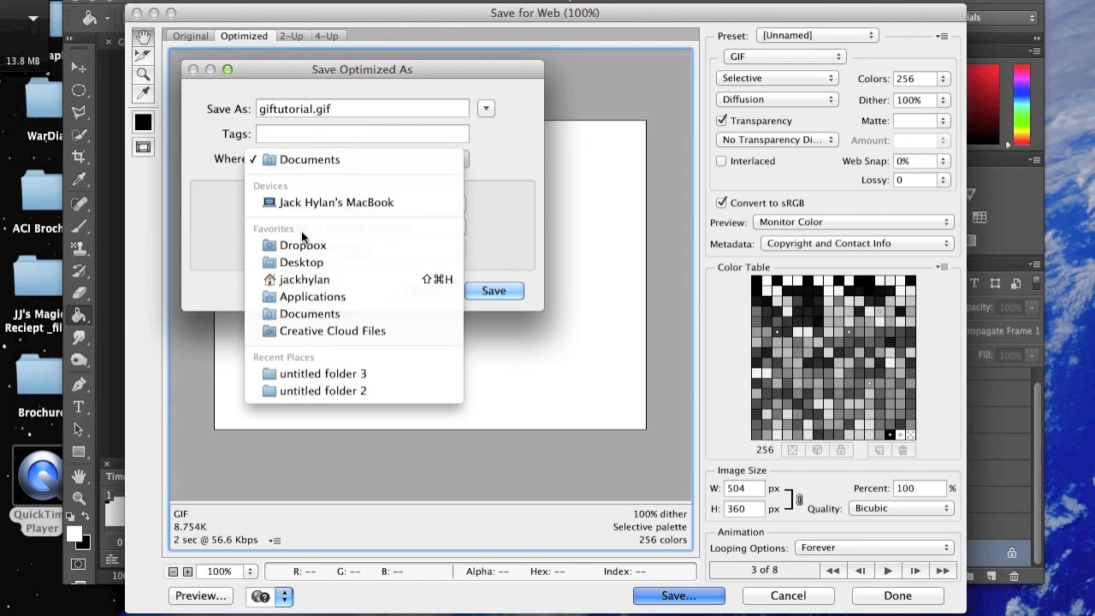
{"action": "left_click", "coordinate": [301, 264]}
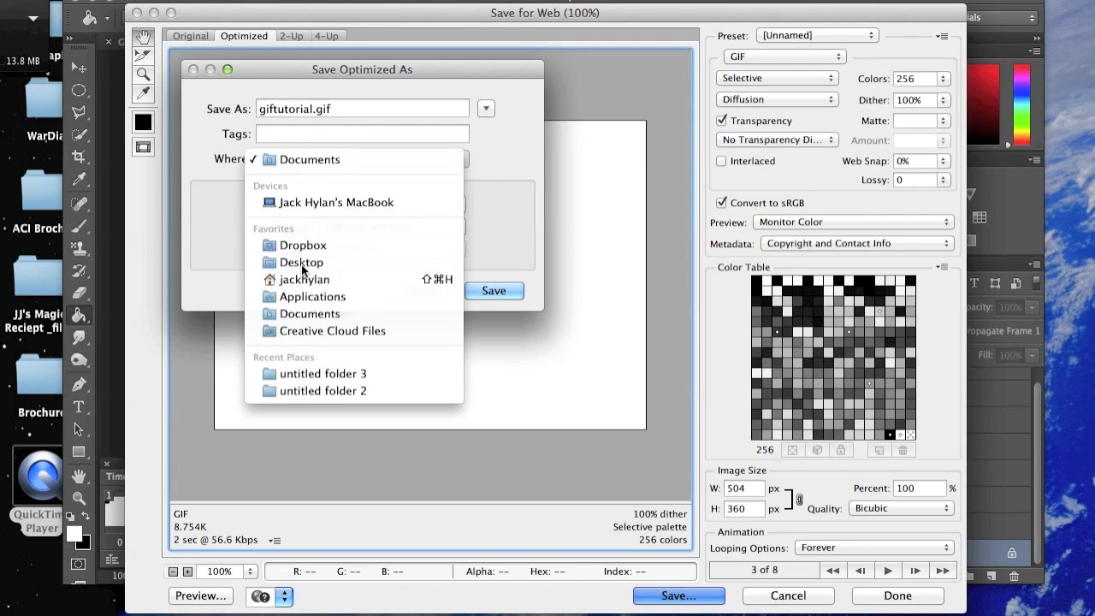
{"action": "left_click", "coordinate": [506, 290]}
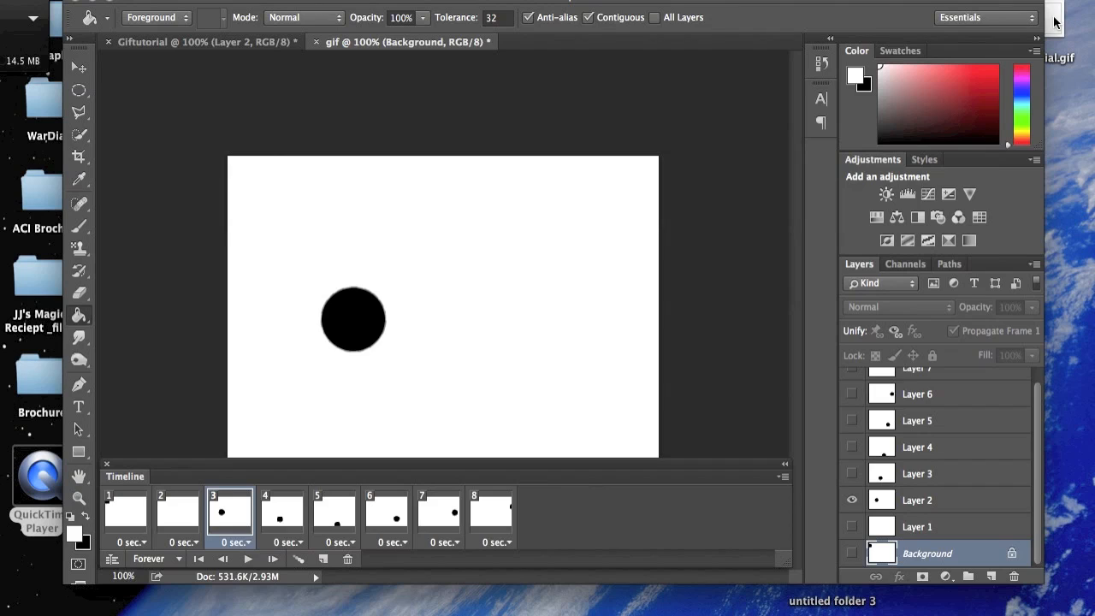
Preview the exported giftutorial.gif from the desktop with Quick Look.
{"action": "left_click", "coordinate": [1061, 24]}
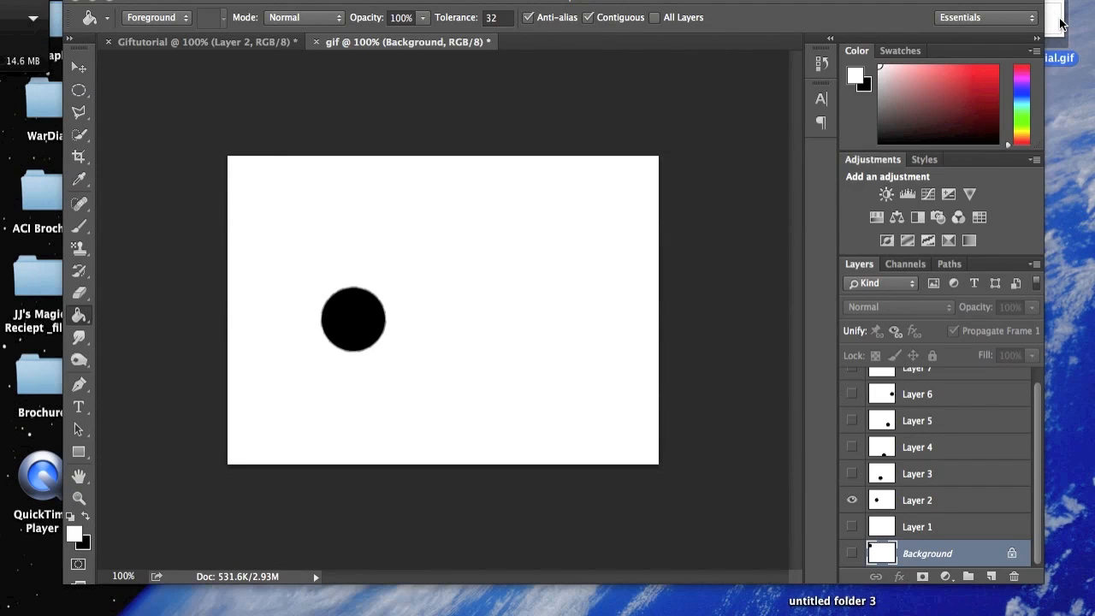
{"action": "right_click", "coordinate": [1060, 24]}
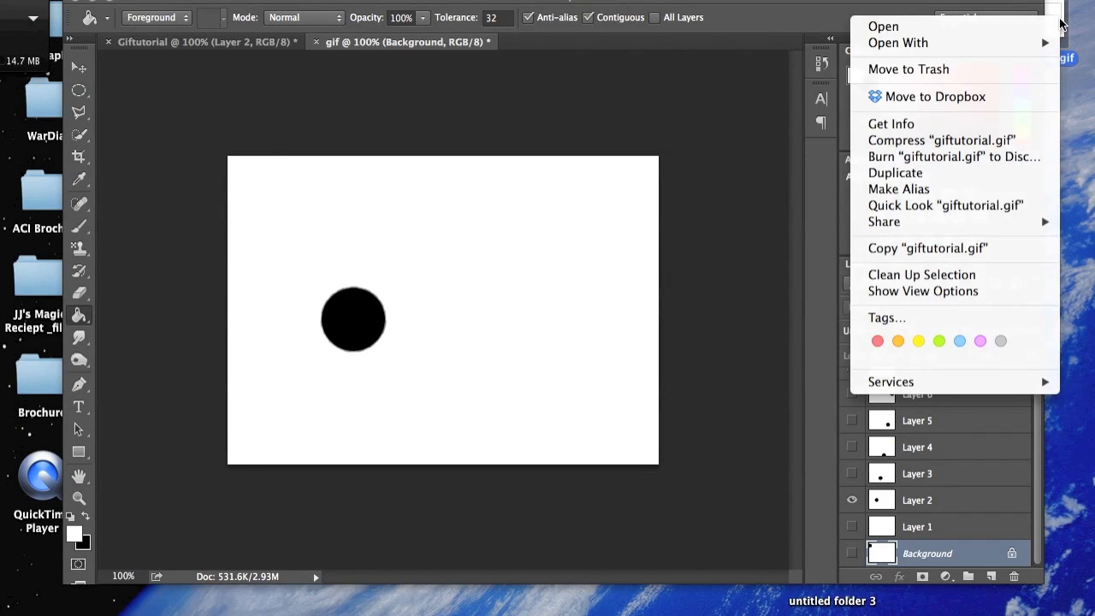
{"action": "left_click", "coordinate": [972, 207]}
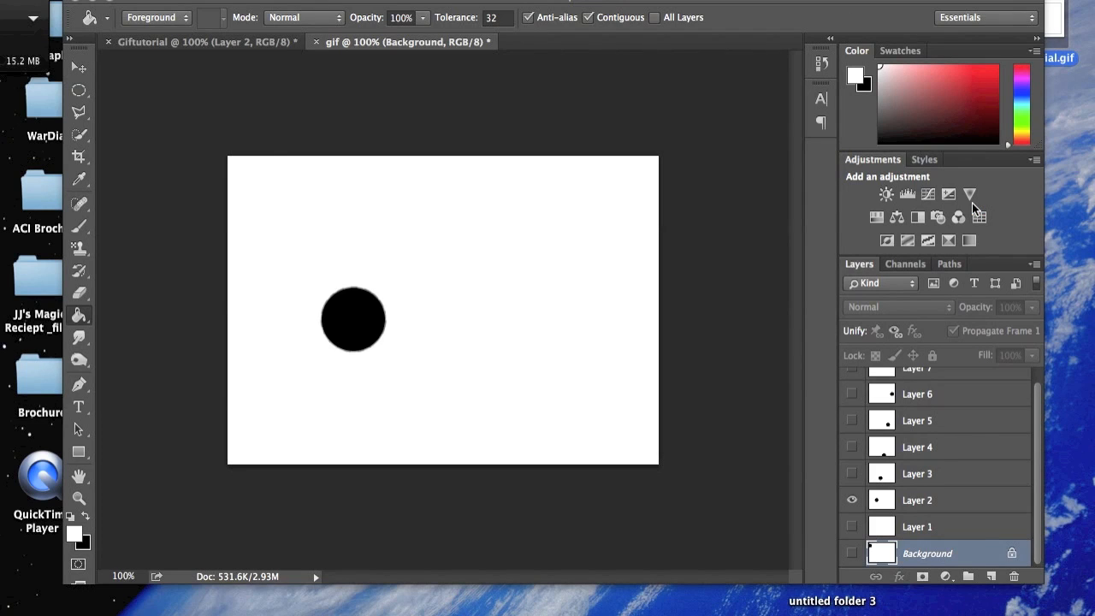